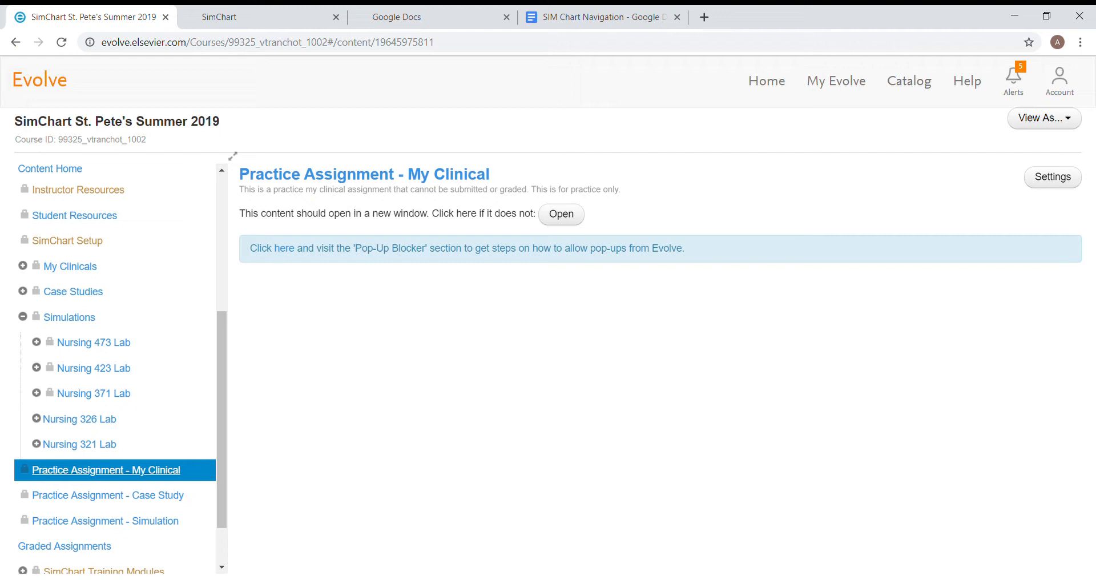
Switch to the SimChart Clinical Setup form and set the first day of clinical to 09/03/2019
scroll(114, 366, "down", 2)
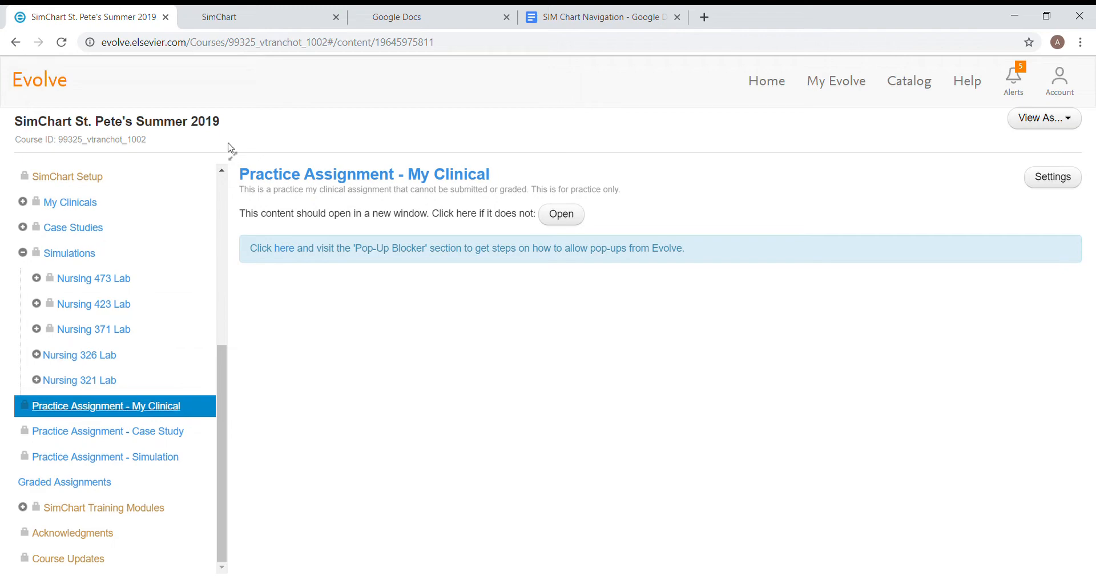
left_click(297, 19)
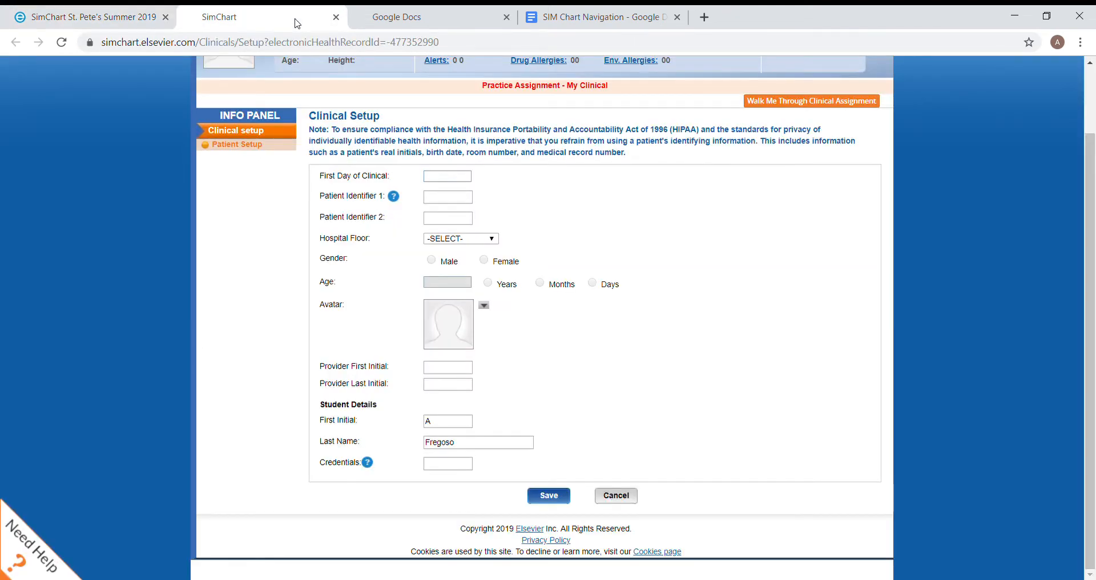
scroll(551, 191, "up", 2)
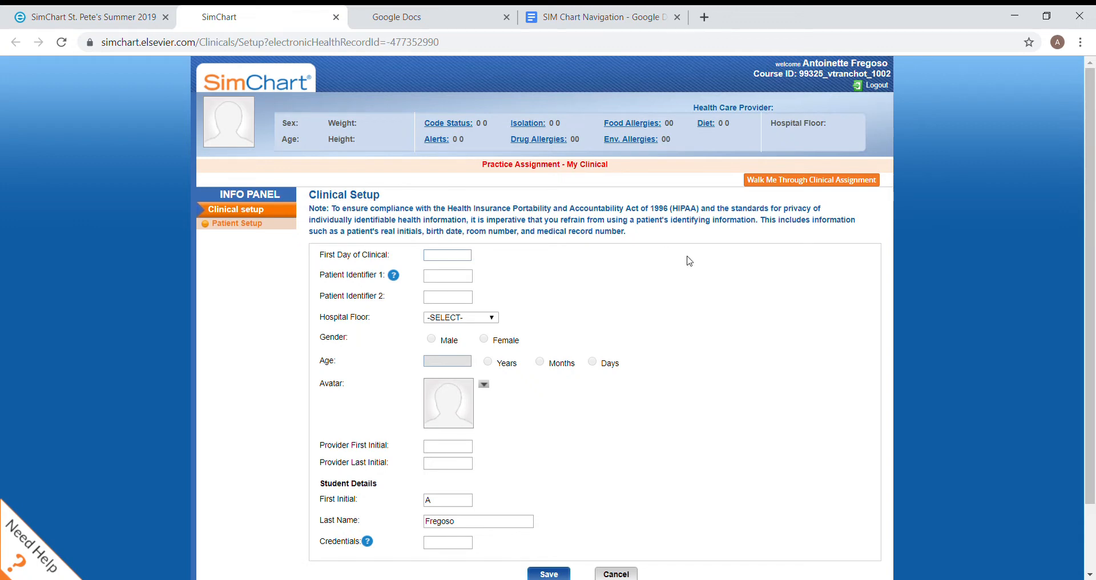
left_click(444, 257)
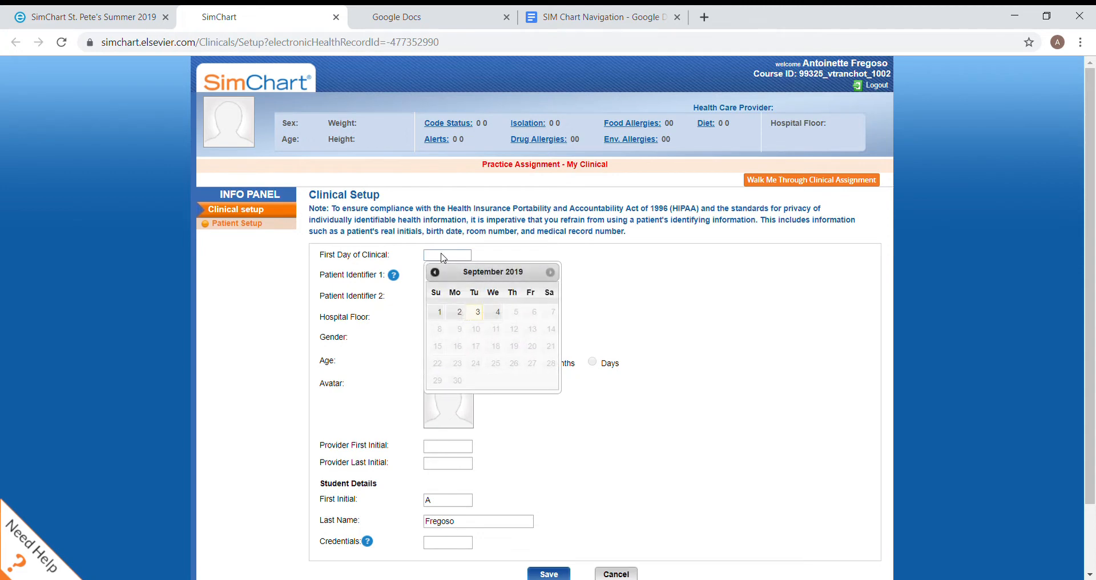
left_click(478, 312)
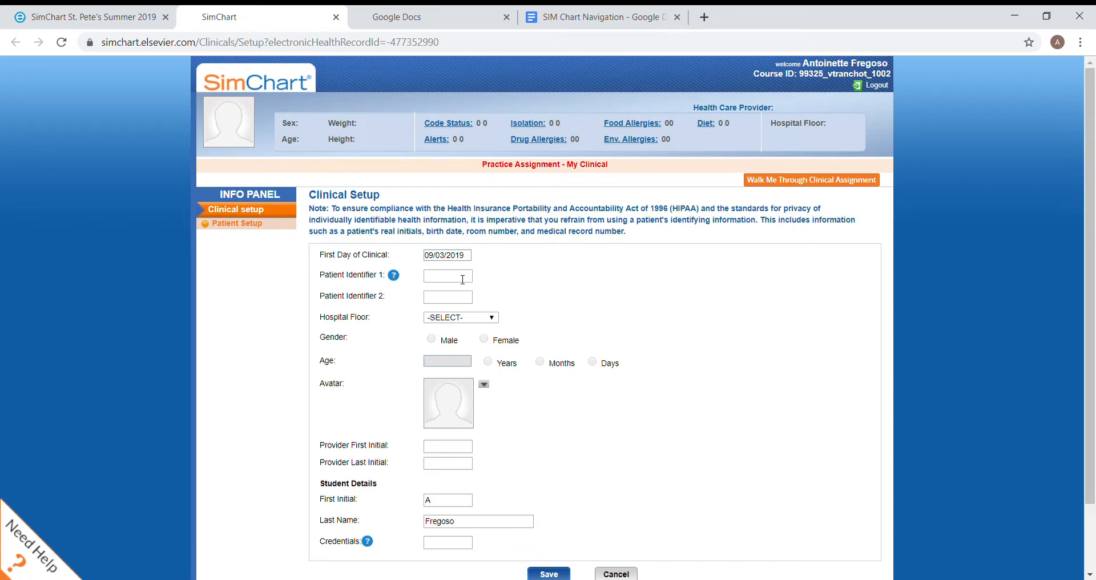
Enter patient identifiers E and A, with Medical-Surgical as the hospital floor and Female as the gender
type("K")
key("Tab")
type("E")
left_click(447, 256)
left_click(440, 274)
key("BackSpace")
type("E")
key("Tab")
type("A")
key("Tab")
key("Down")
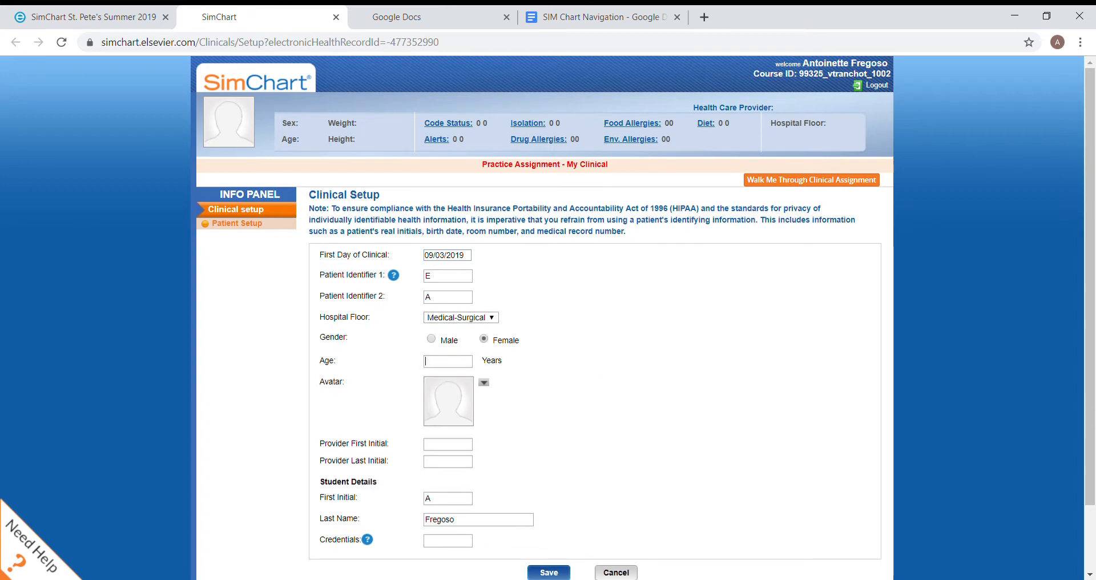
Set the age to 71, the provider initials to A and F, and the student credentials to DNP, and submit the form
type("71")
type("A")
key("Tab")
type("F")
scroll(545, 343, "down", 3)
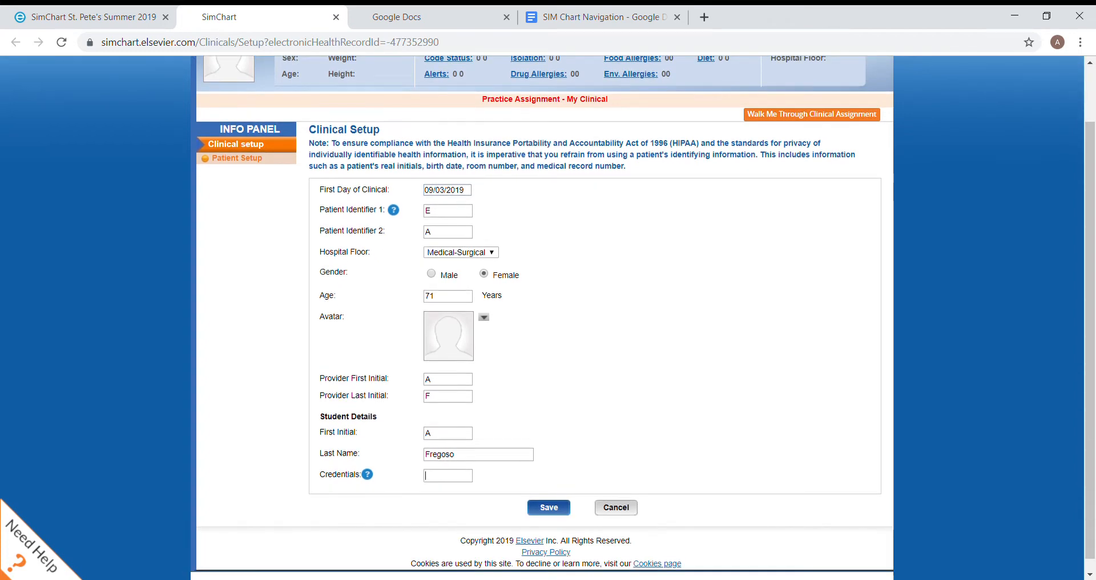
type("DNP")
key("Return")
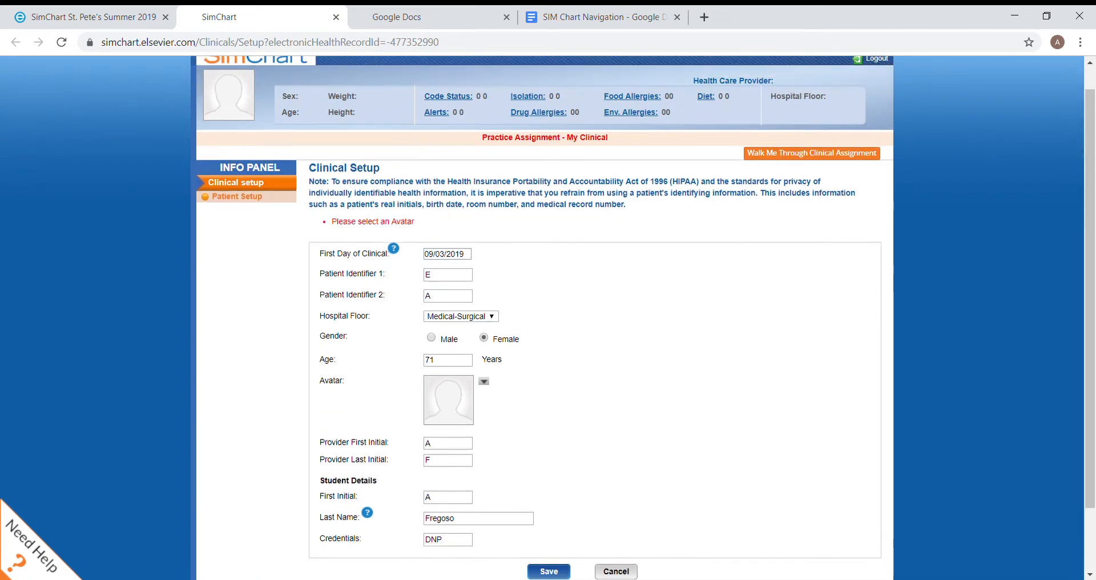
Choose the blonde female avatar with glasses and blue clothing, and save the clinical setup
scroll(545, 314, "down", 2)
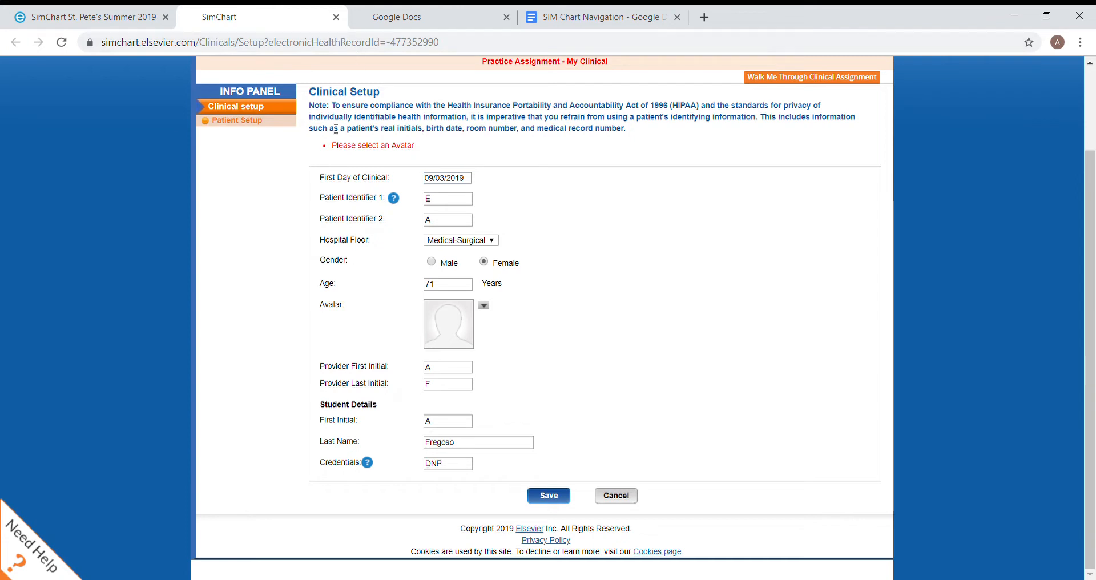
left_click(484, 307)
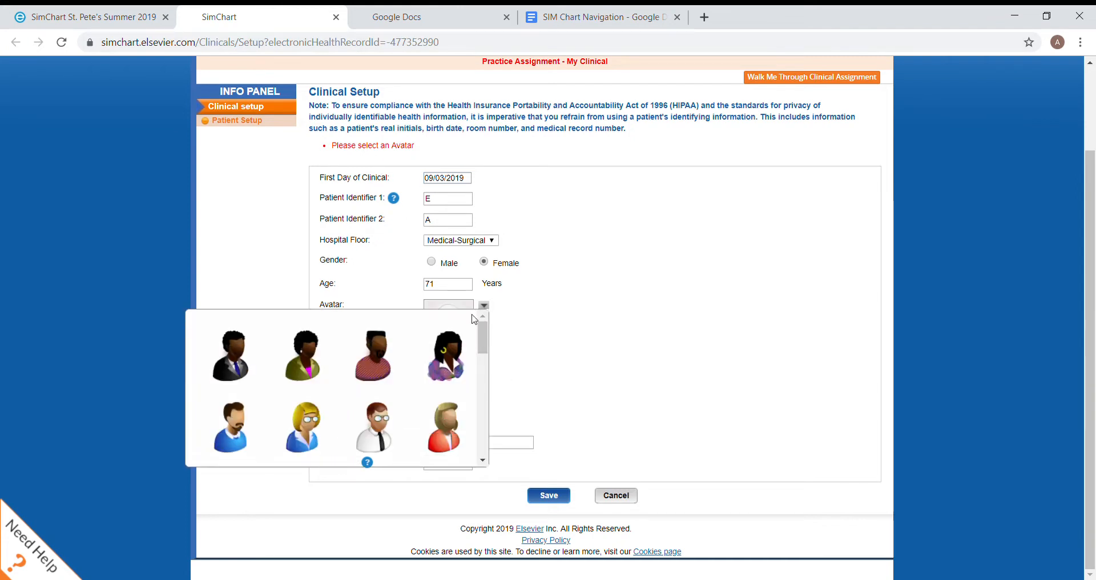
left_click(303, 428)
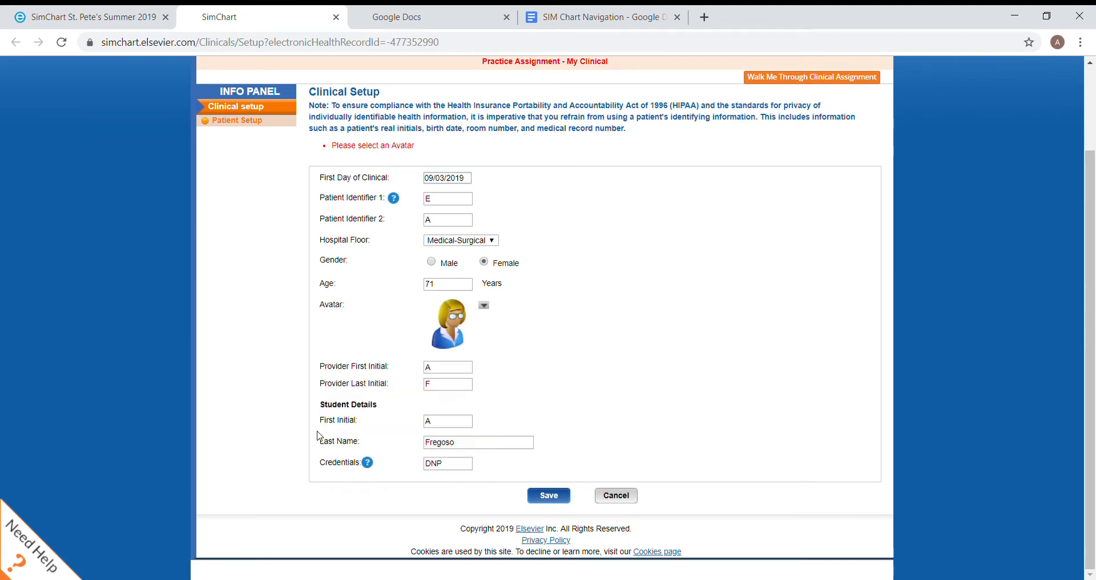
left_click(544, 499)
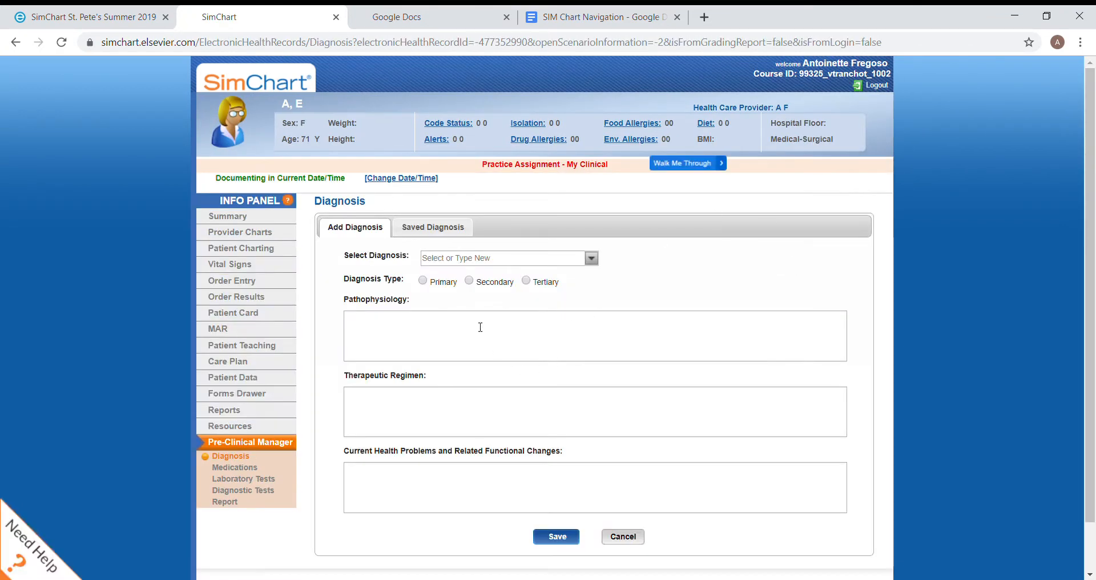
Review the Pre Clinical Mgr. requirements in the SIM Chart Navigation Google Doc and return to SimChart
left_click(588, 17)
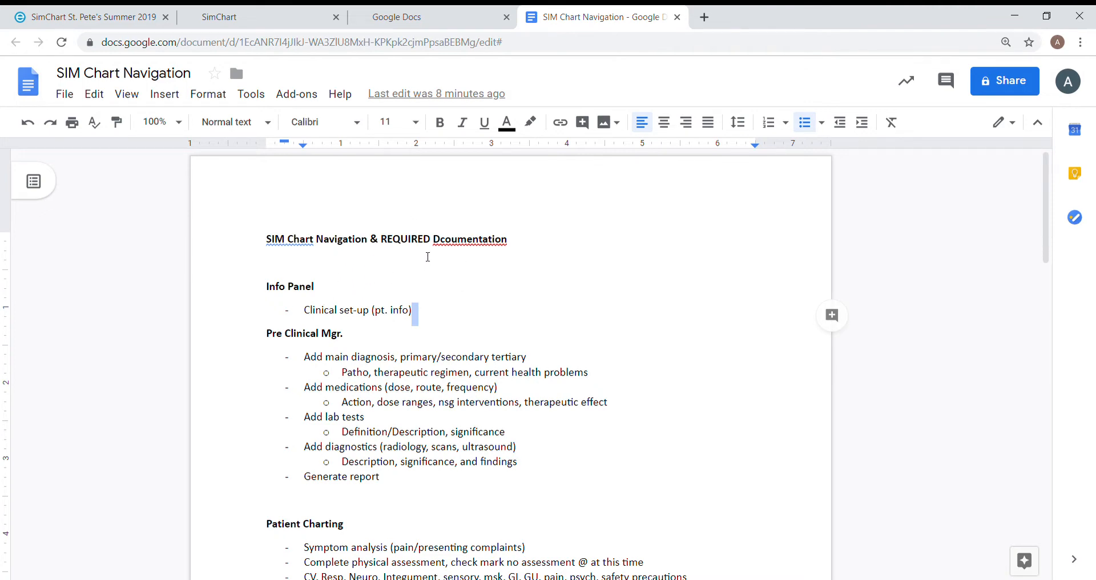
left_click(415, 240)
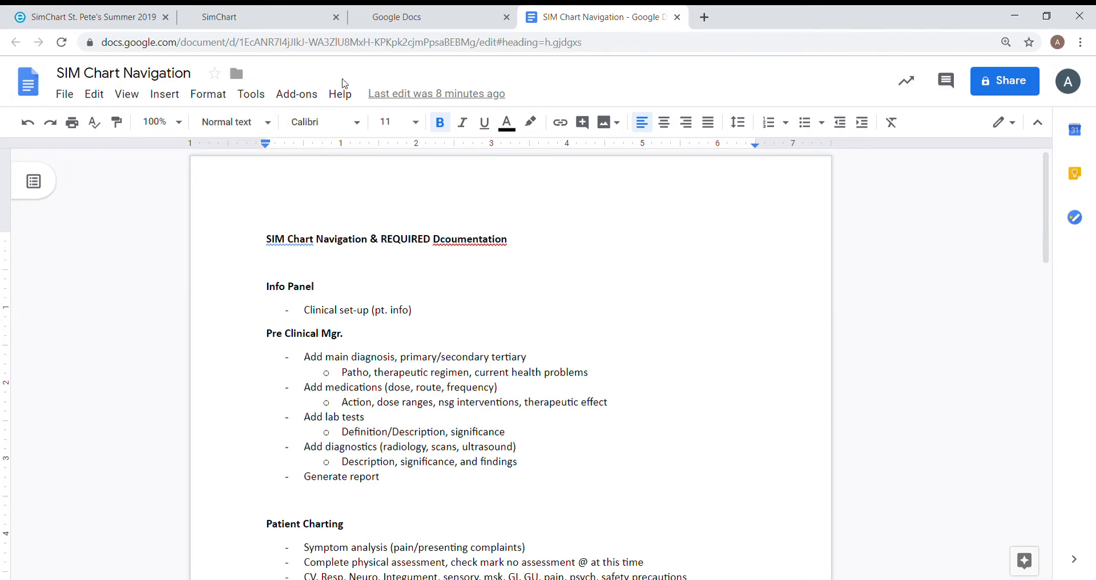
left_click(279, 17)
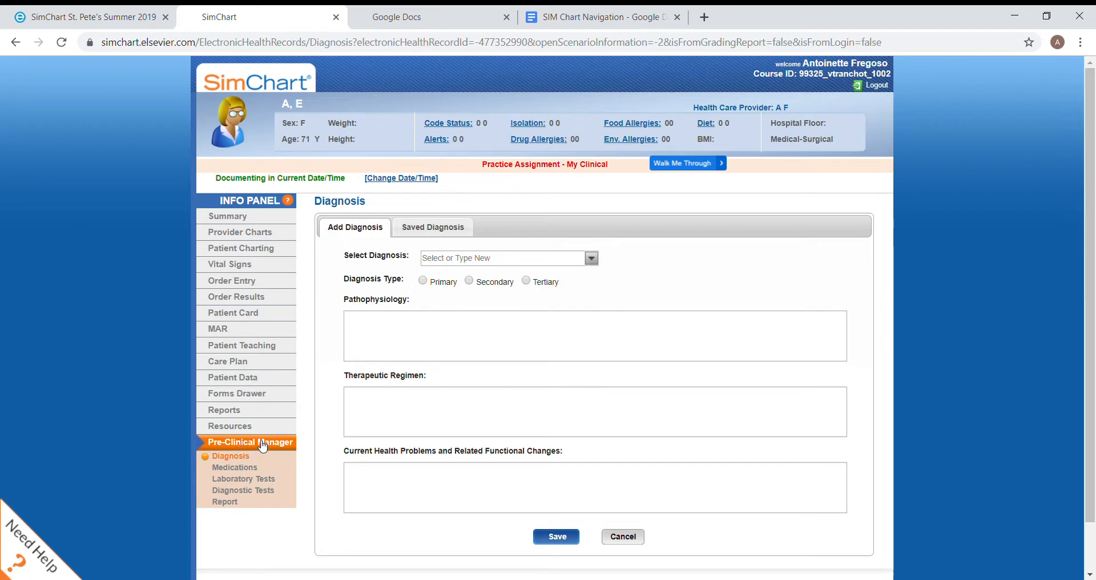
Choose Myocardial infarction (MI) as the diagnosis and mark its type as Primary
left_click(529, 264)
left_click(592, 259)
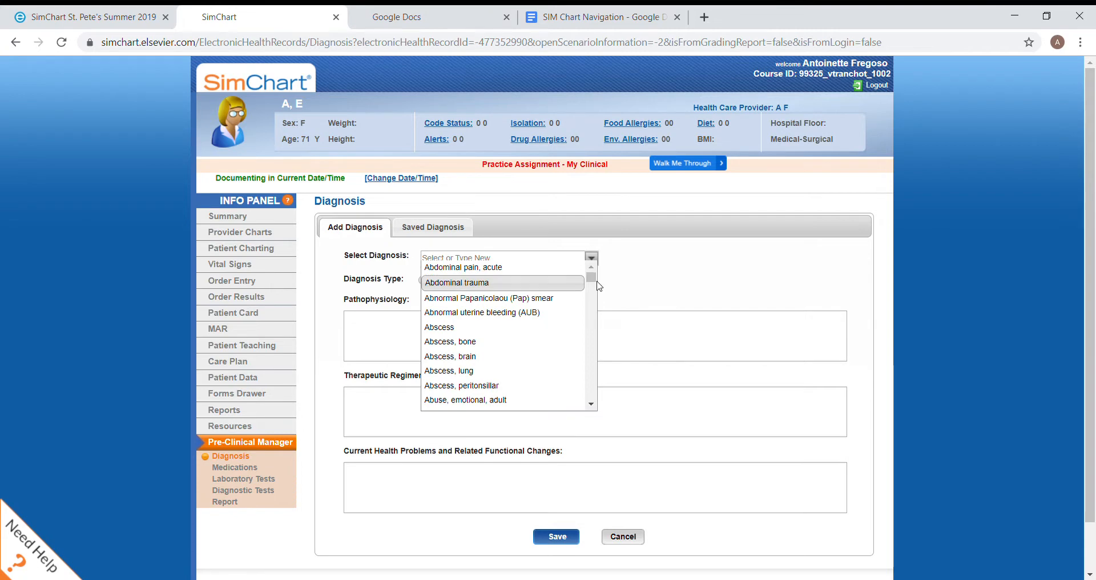
left_click_drag(591, 279, 601, 349)
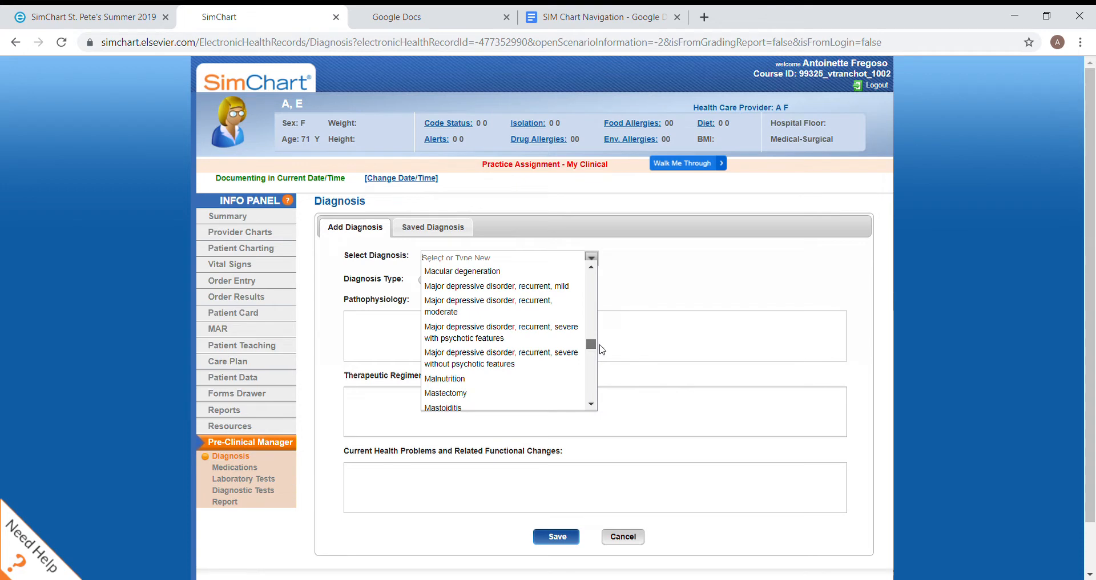
left_click_drag(603, 349, 602, 360)
scroll(582, 342, "down", 5)
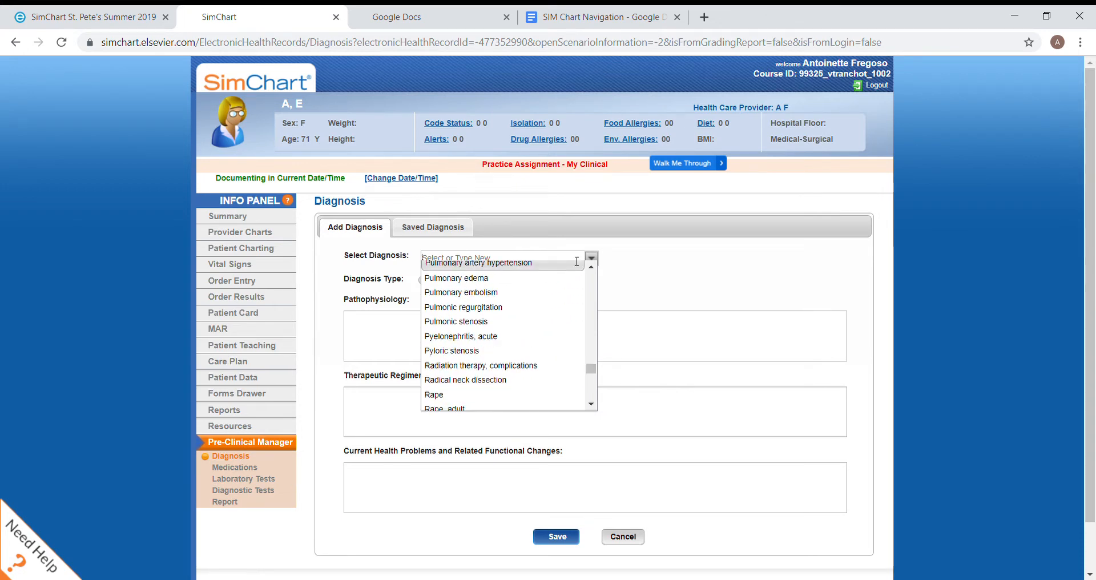
type("Myocar")
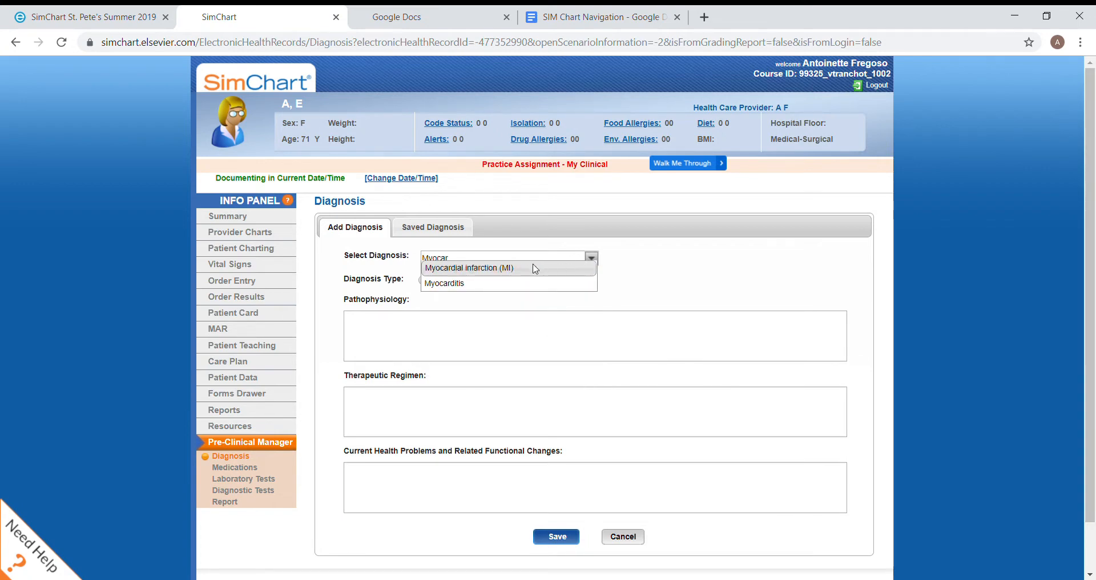
left_click(596, 259)
left_click(595, 259)
left_click(592, 266)
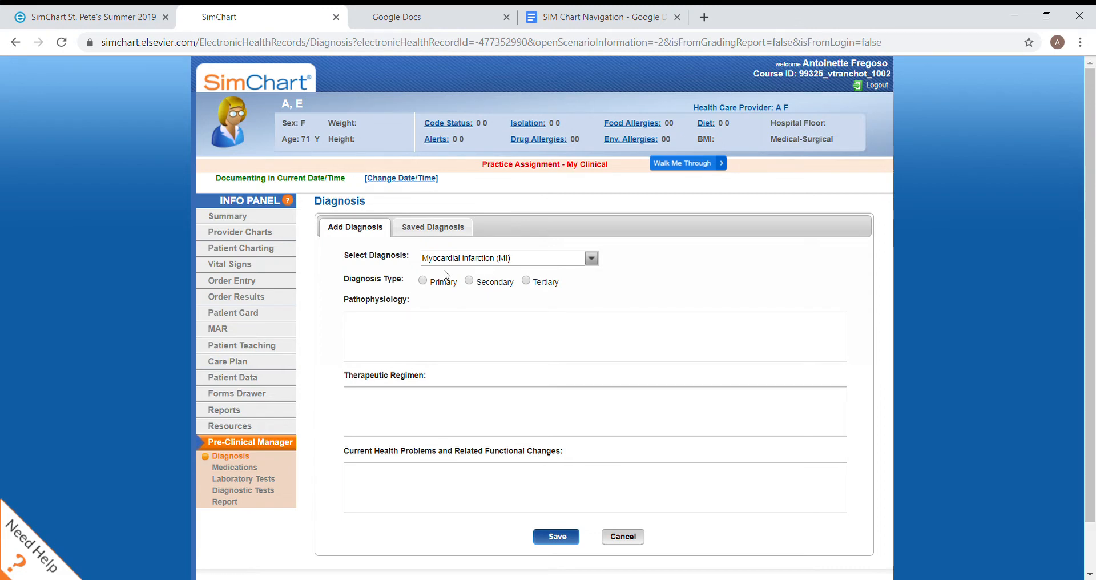
left_click(424, 281)
Fill in the pathophysiology as "Death of heart muscle from arteries, occlusion due blood clot."
left_click(411, 354)
type("Daath")
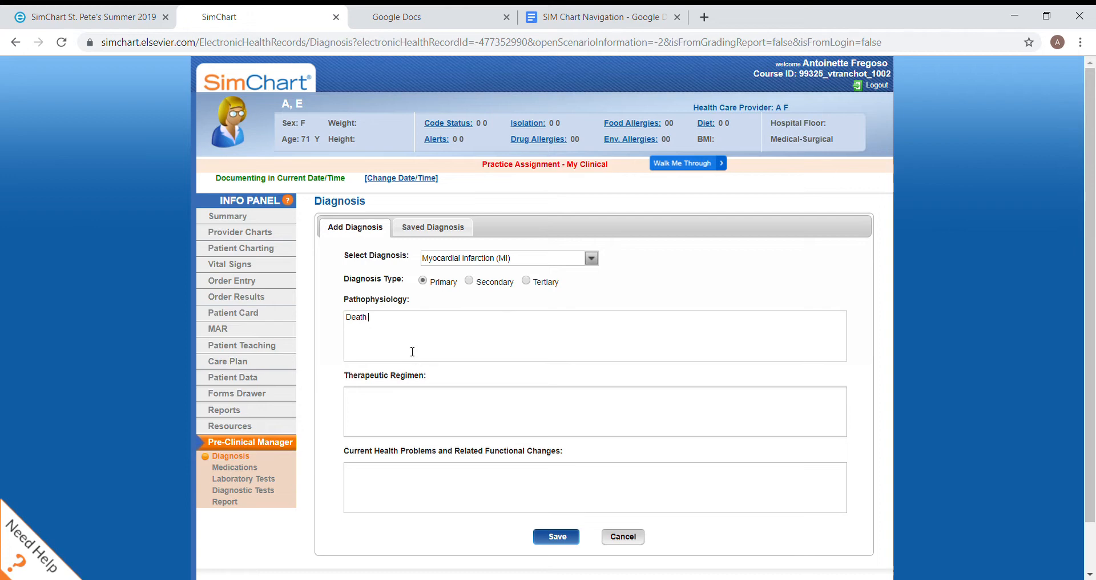
type(" of heart musc")
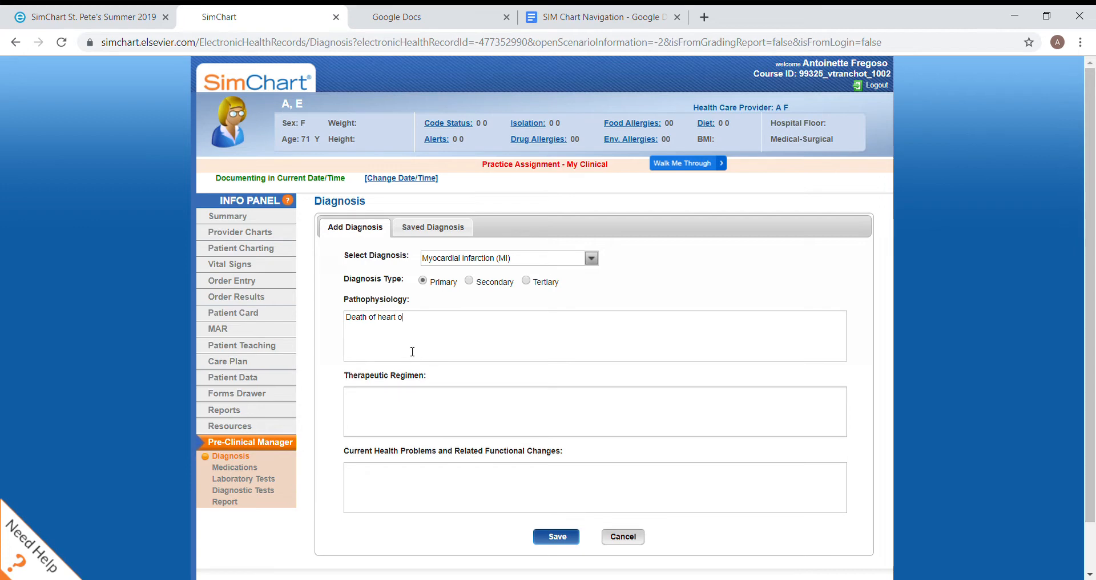
type("le from")
type("artery")
key("BackSpace")
type("ies, occlusion")
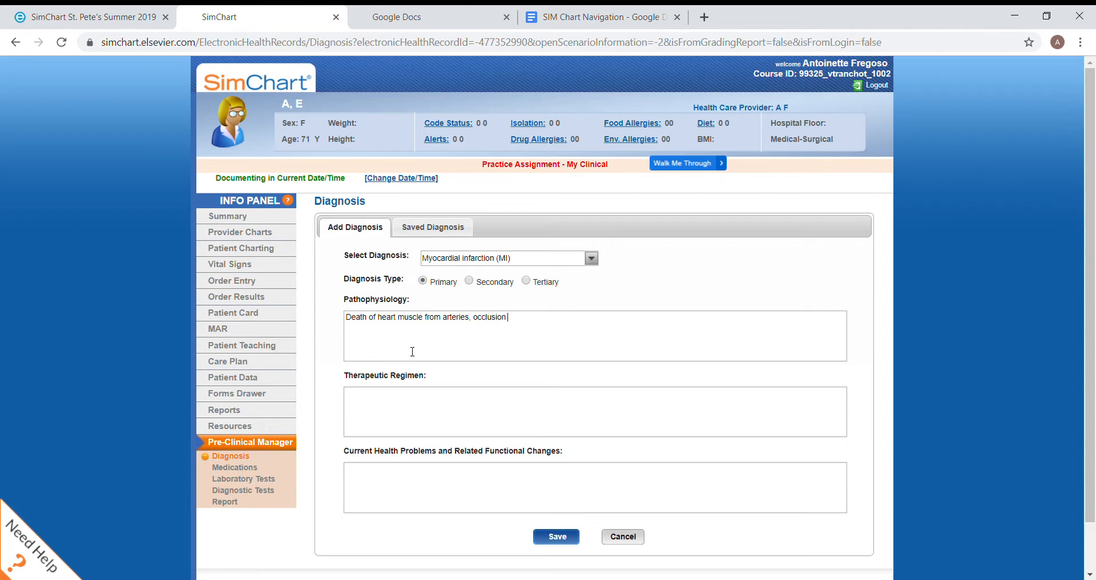
type("due blood clot.")
key("Tab")
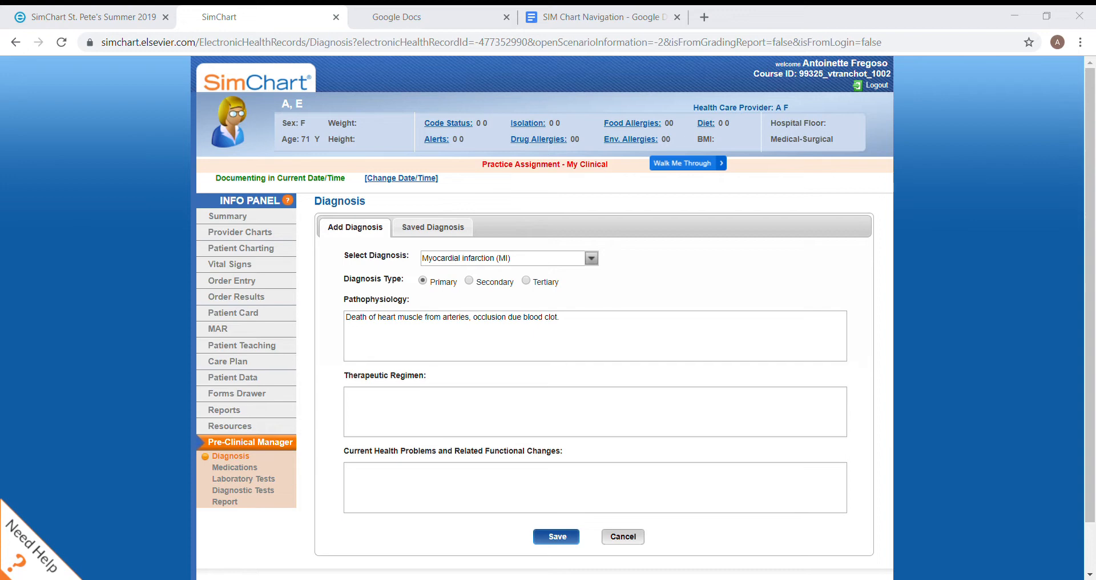
Enter "Blood thinners" as the therapeutic regimen for the myocardial infarction
left_click(444, 428)
type("Blood thinners.")
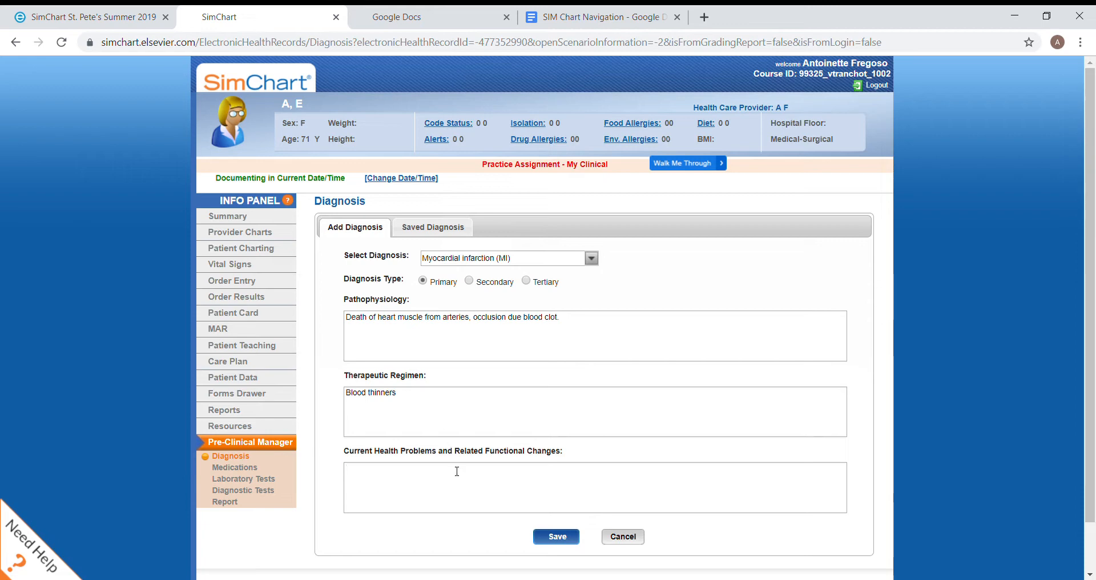
Enter "HTN, HLD, DM, Obesity." as the current health problems and save the primary diagnosis
type("HTN, HLD, DM")
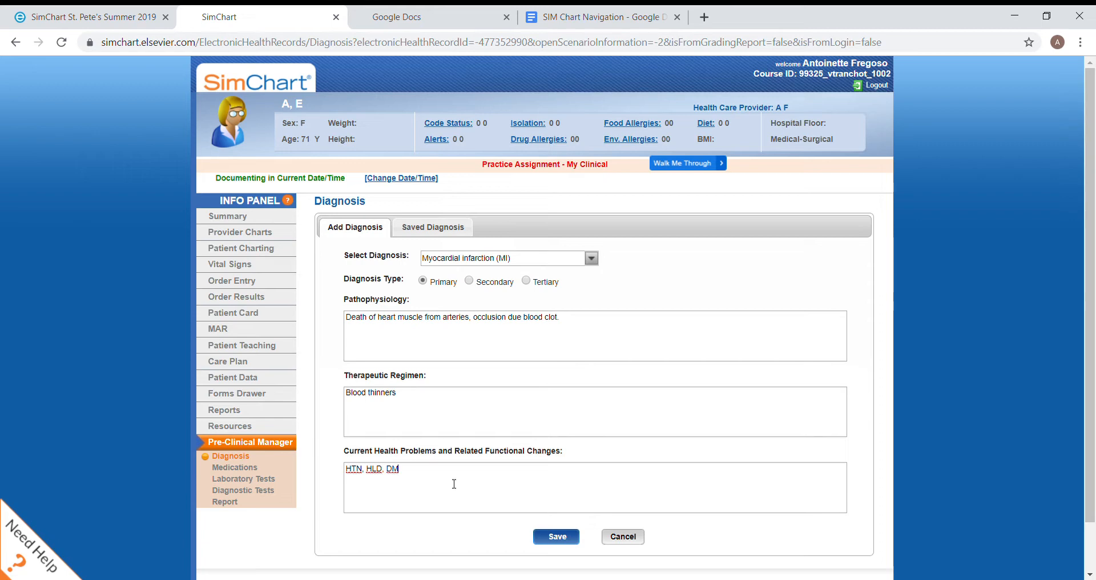
scroll(454, 483, "down", 1)
type(", Obesity.")
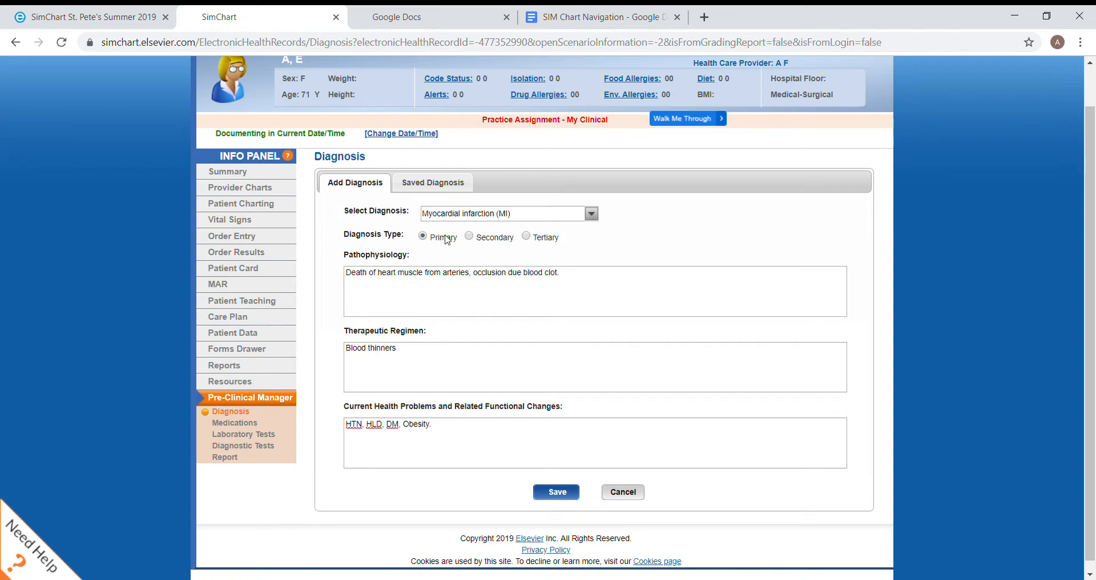
left_click(559, 499)
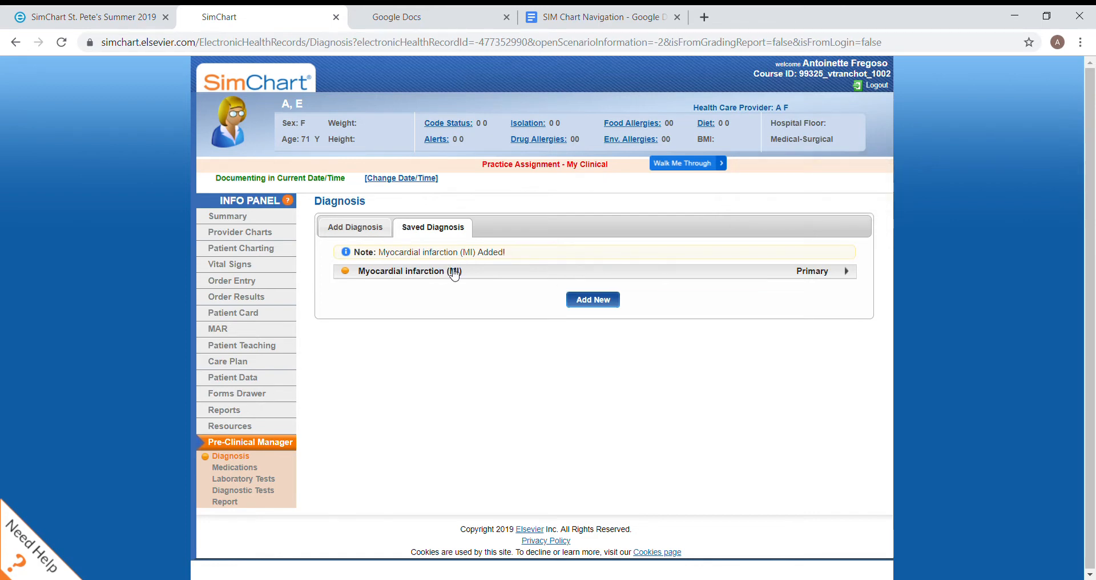
Start a new Secondary diagnosis of Deep vein thrombosis, clearing the stray DVT text from the pathophysiology
left_click(357, 228)
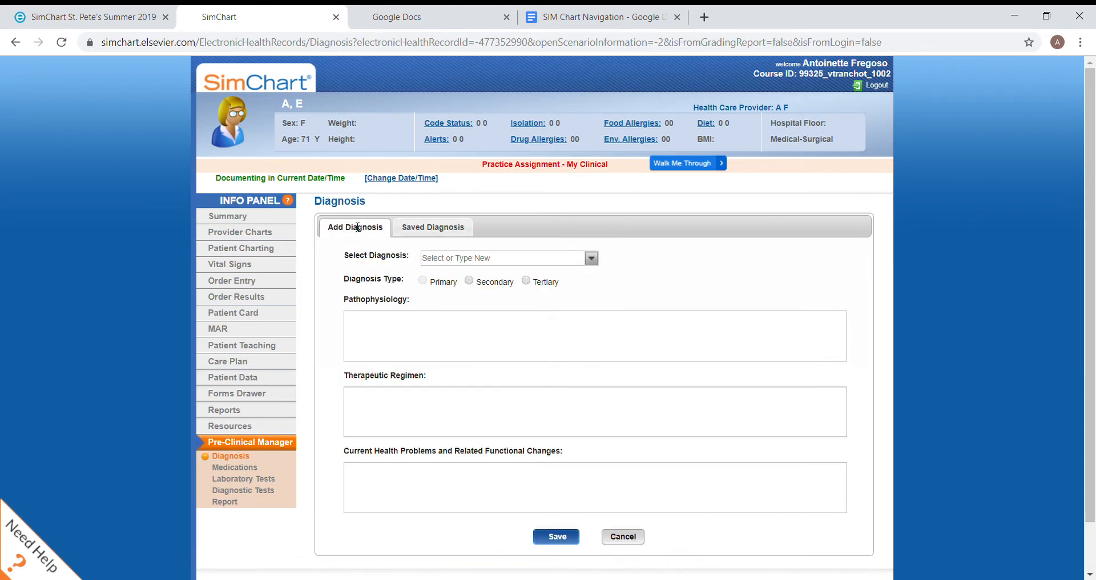
left_click(469, 280)
type("DVT")
left_click(503, 259)
type("D")
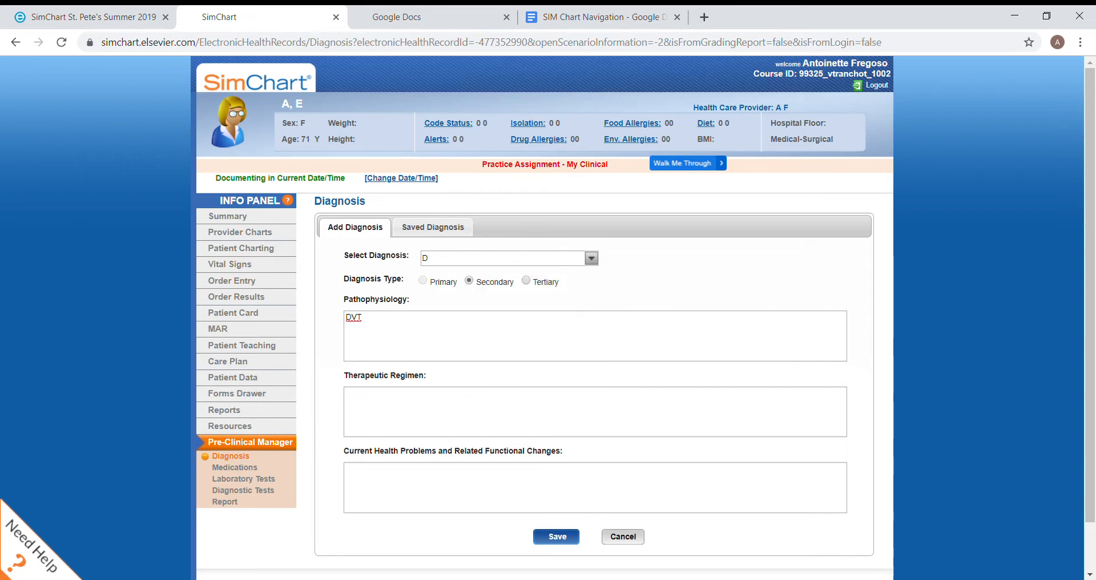
type("eep")
key("Return")
left_click(361, 318)
key("BackSpace")
key("BackSpace")
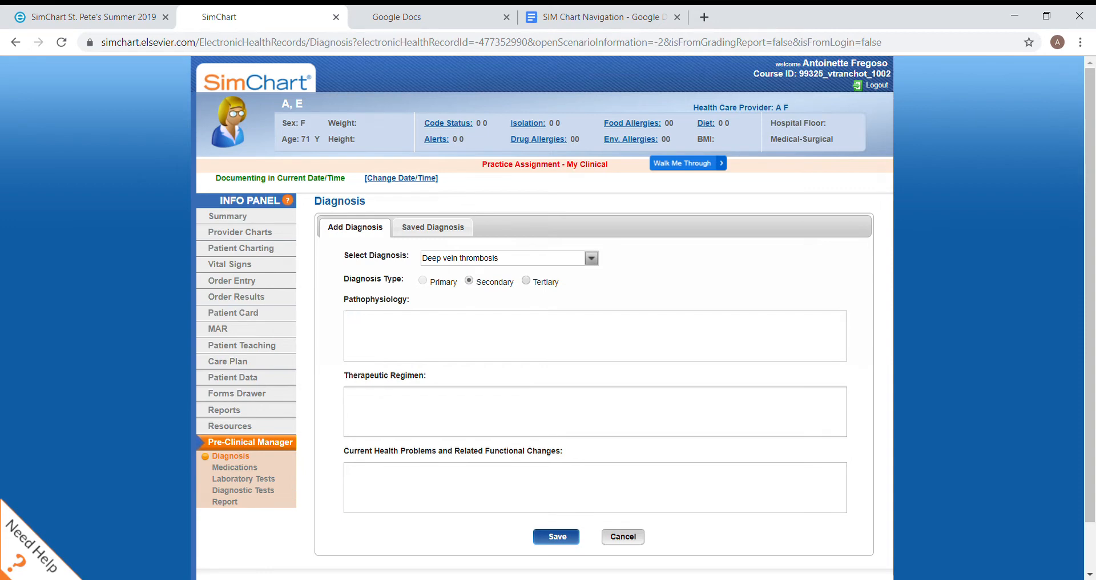
Describe the deep vein thrombosis pathophysiology as "Clot formation of the venous arteries"
type("C")
type("formation of the venous arteries")
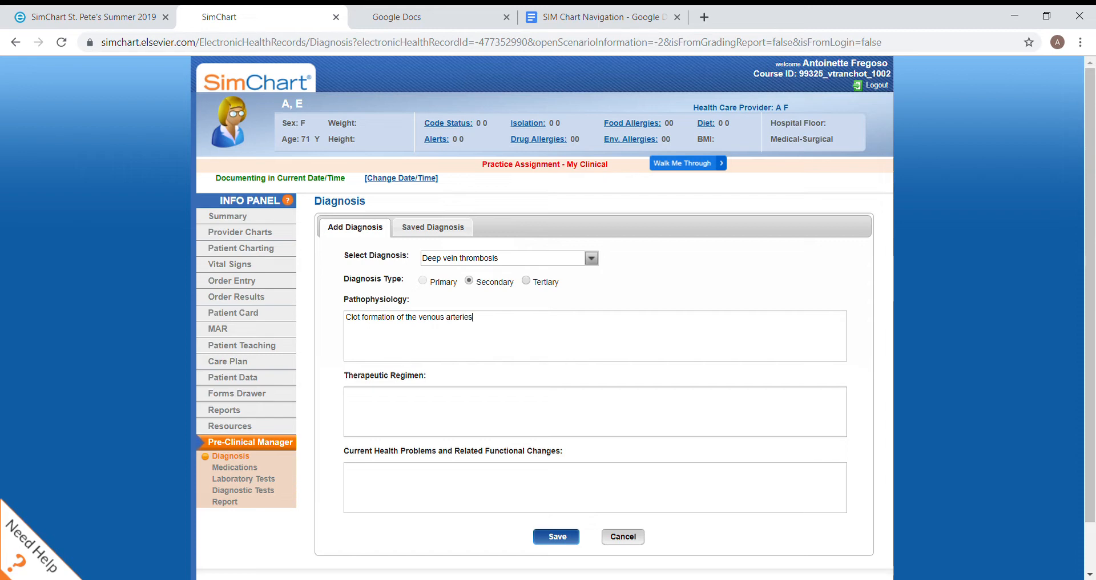
Enter "anticoagulation...." as the therapeutic regimen for the deep vein thrombosis
left_click(346, 393)
type("antti")
type("icolat")
key("BackSpace")
key("BackSpace")
type("agulation....")
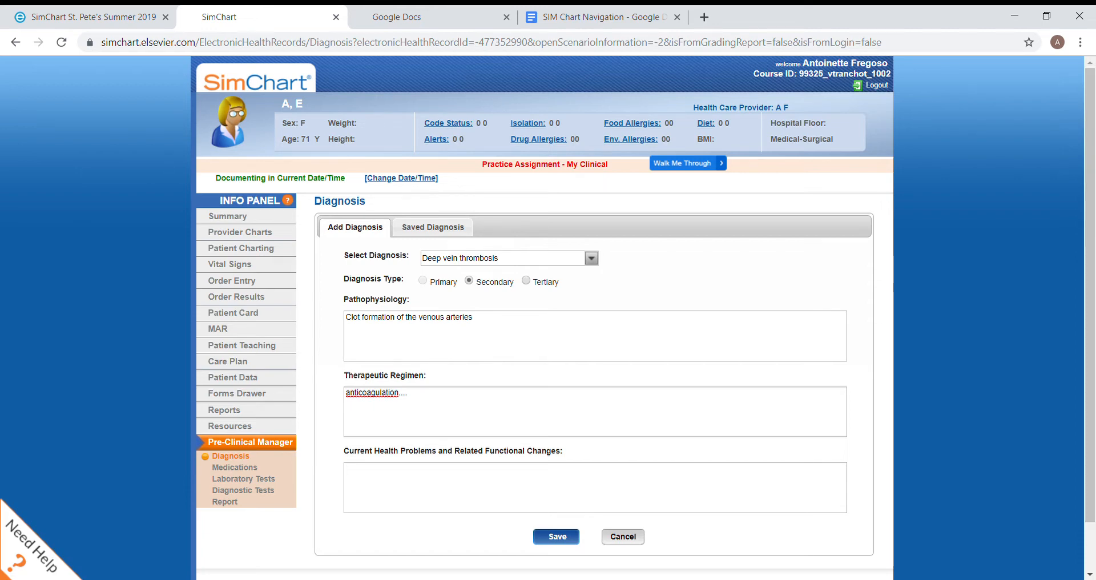
List HTN, DM and HLD as the current health problems and save the secondary diagnosis
type("HTN, DM")
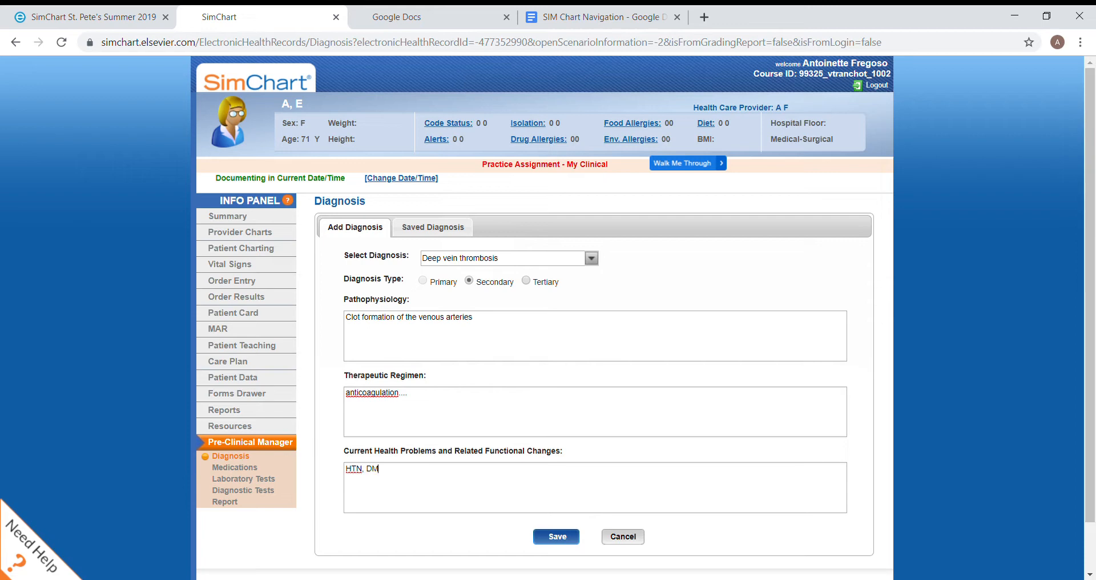
type(", HLD,")
key("BackSpace")
key("BackSpace")
left_click(557, 537)
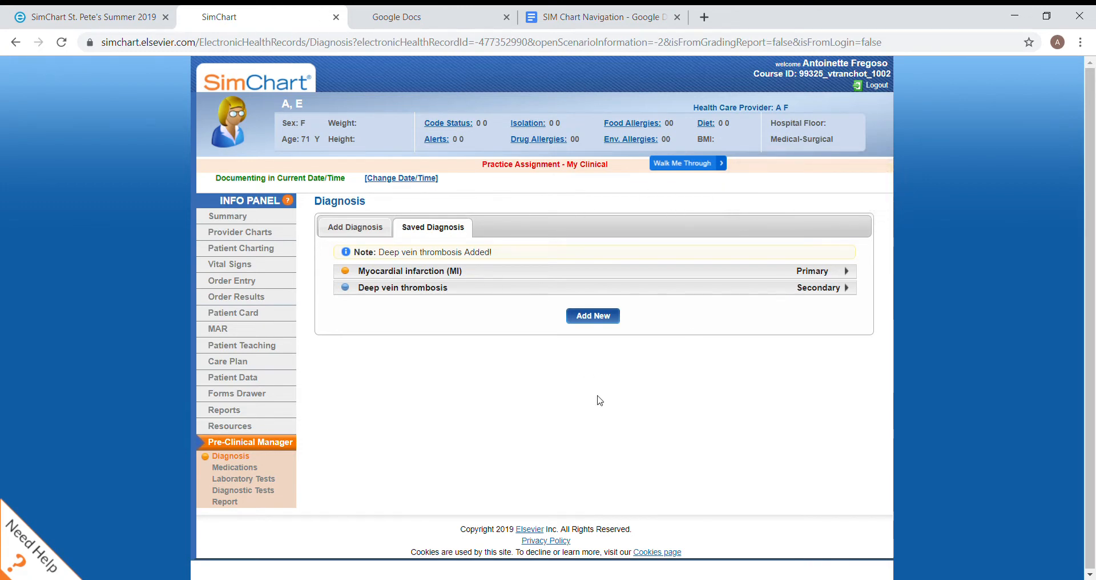
Bring up the Walk Me Through help topics and close them again
left_click(697, 168)
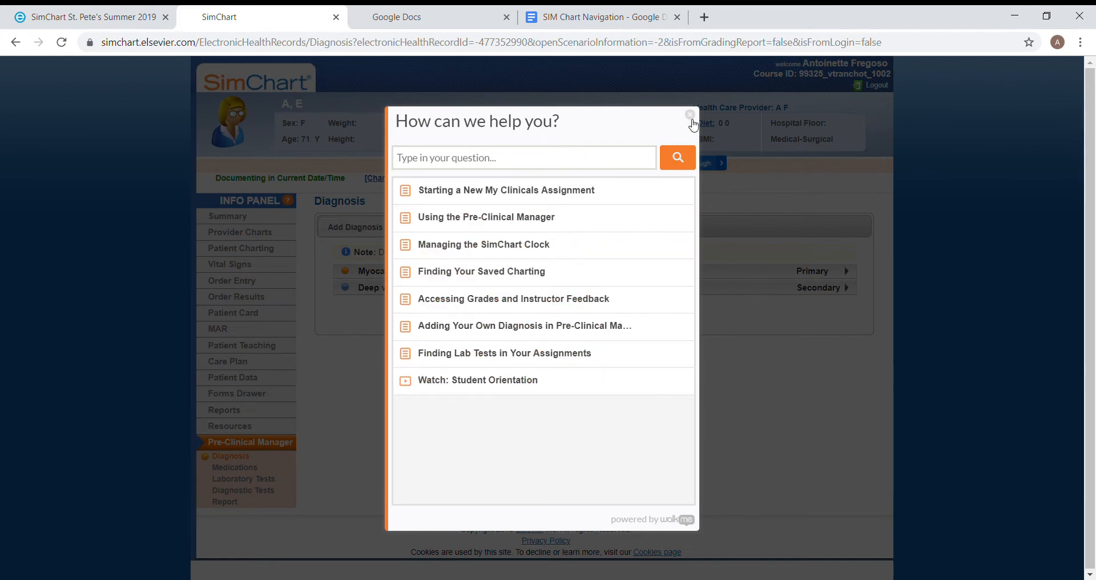
left_click(690, 114)
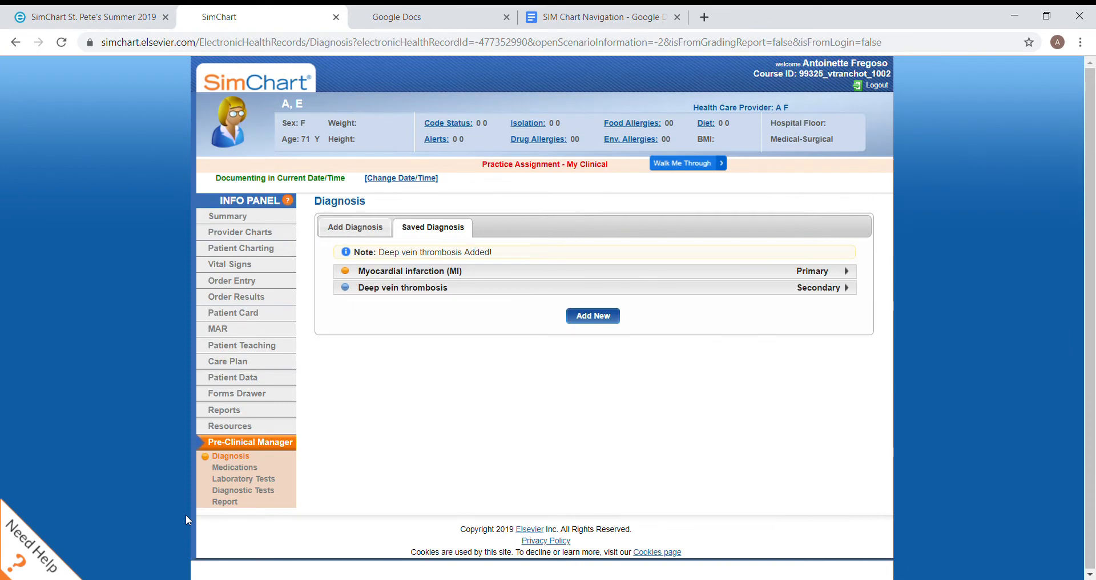
Go to the Pre-Clinical Manager's Medications form and look over its fields and the list of available medications
left_click(234, 467)
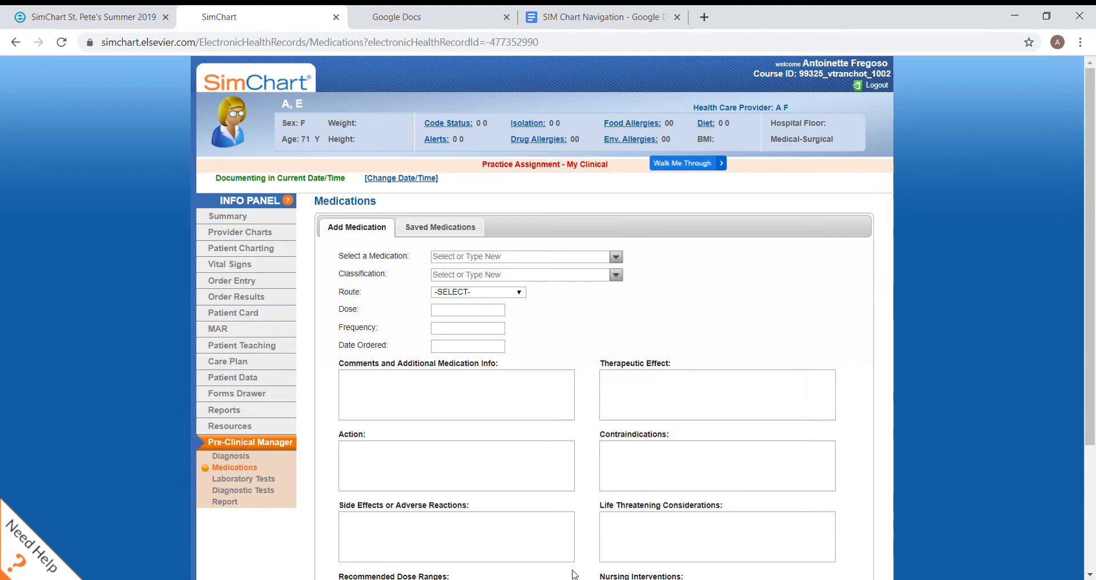
scroll(574, 571, "down", 2)
scroll(574, 571, "up", 2)
left_click(621, 258)
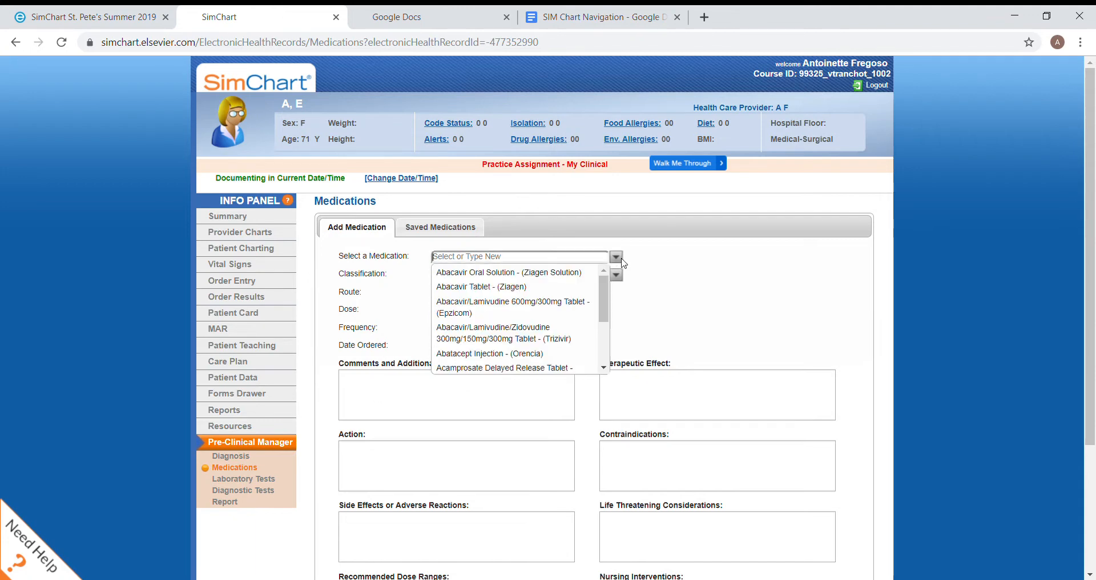
left_click(545, 245)
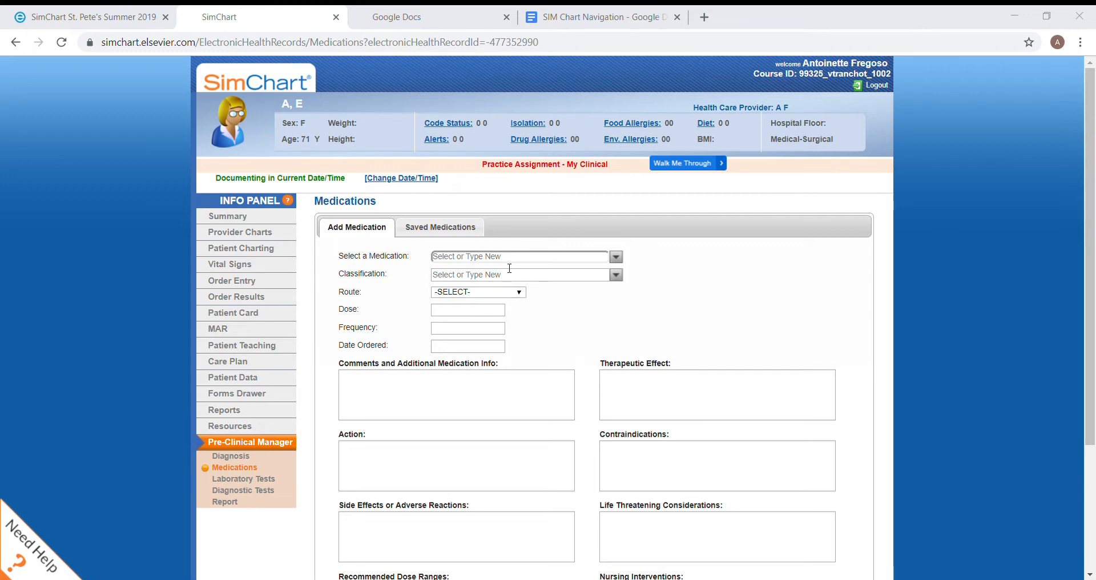
left_click(622, 258)
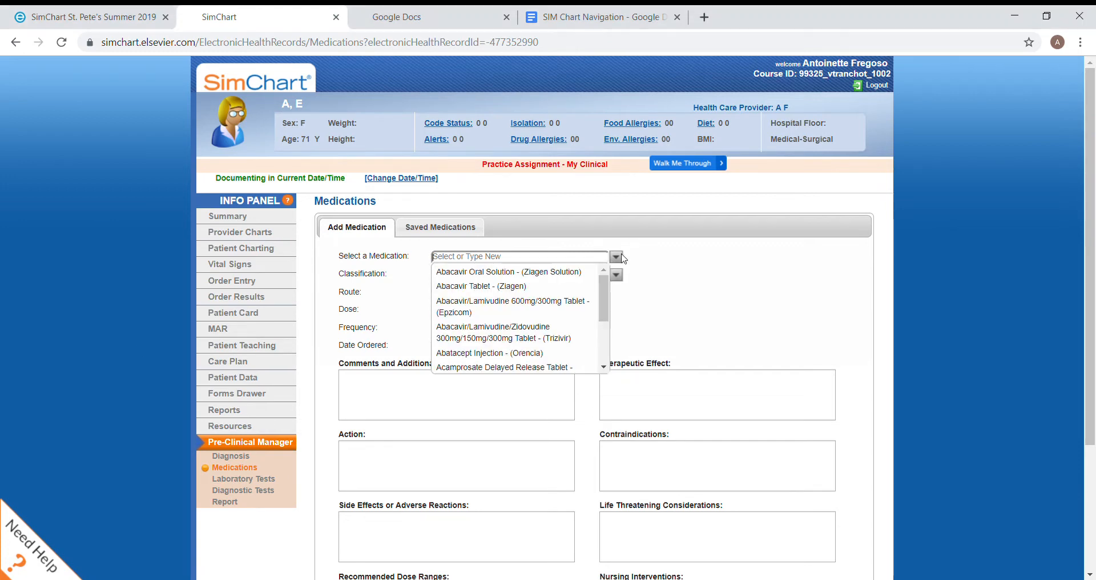
type("ant")
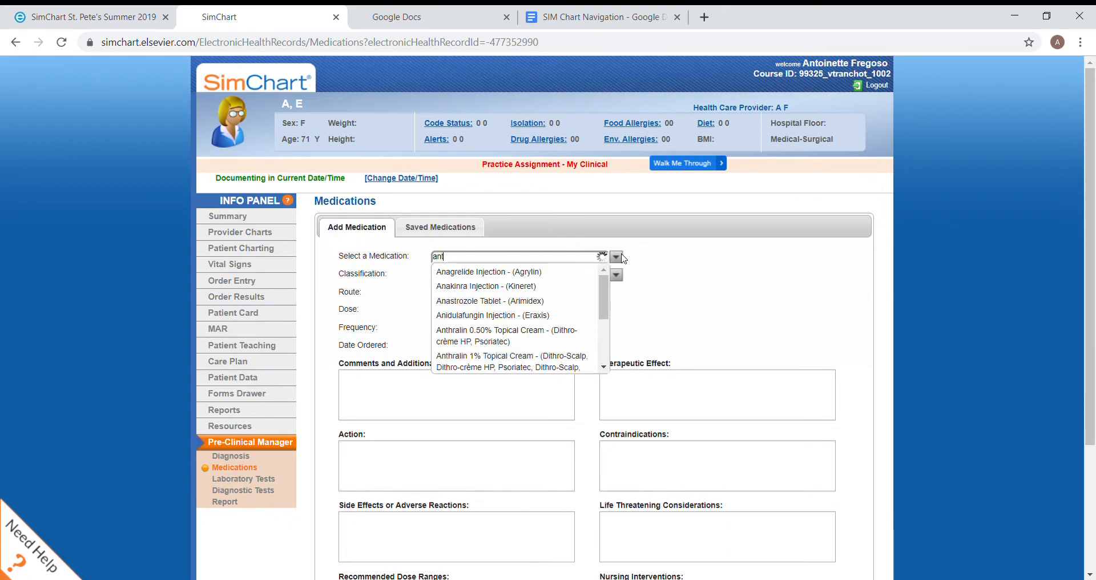
type("i")
key("BackSpace")
key("BackSpace")
key("BackSpace")
key("BackSpace")
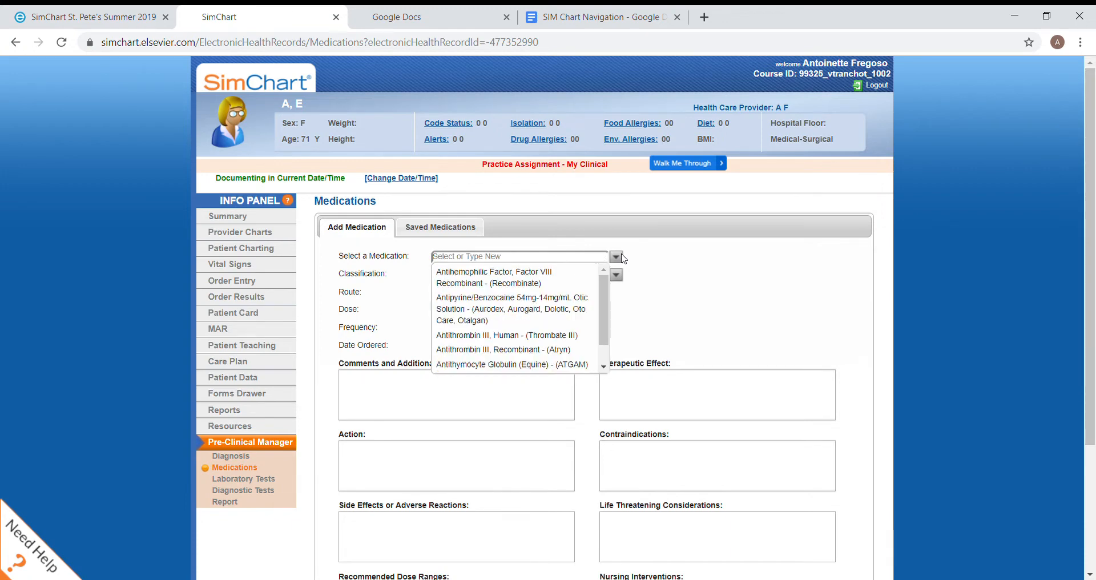
Find warfarin and choose "Warfarin Tablet - (Coumadin, Jantoven)" as the medication
type("warfa")
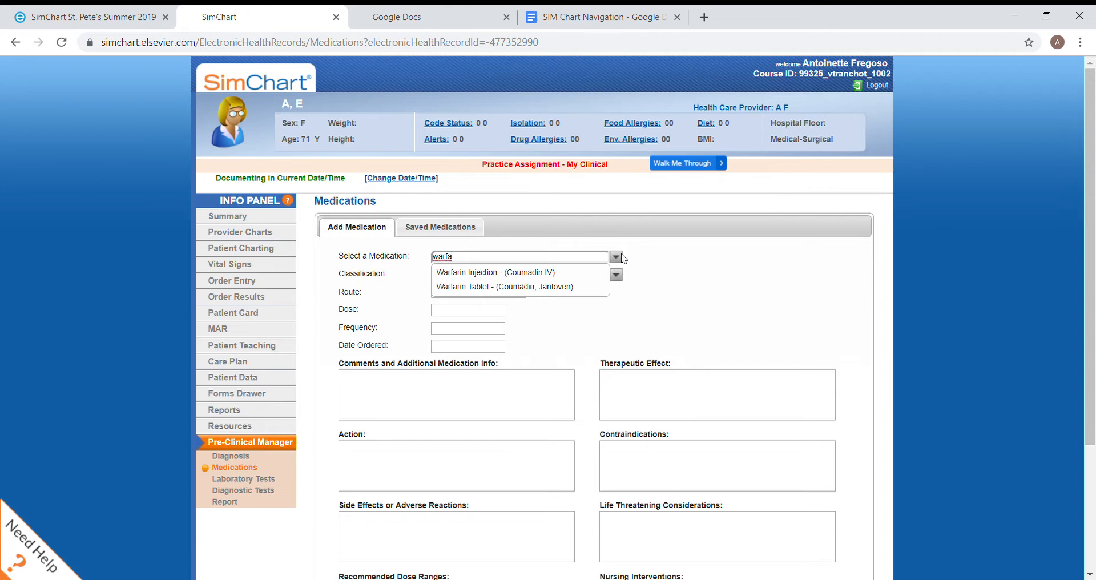
key("Down")
key("Down")
key("Return")
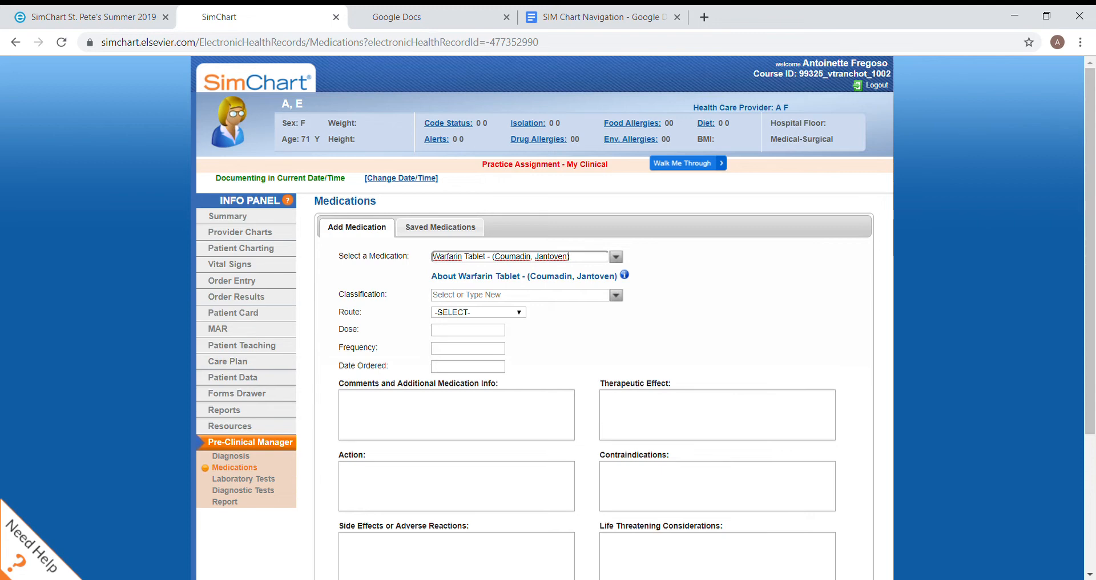
Look through the classification choices for an entry that fits the warfarin tablet
left_click(616, 295)
scroll(519, 357, "down", 5)
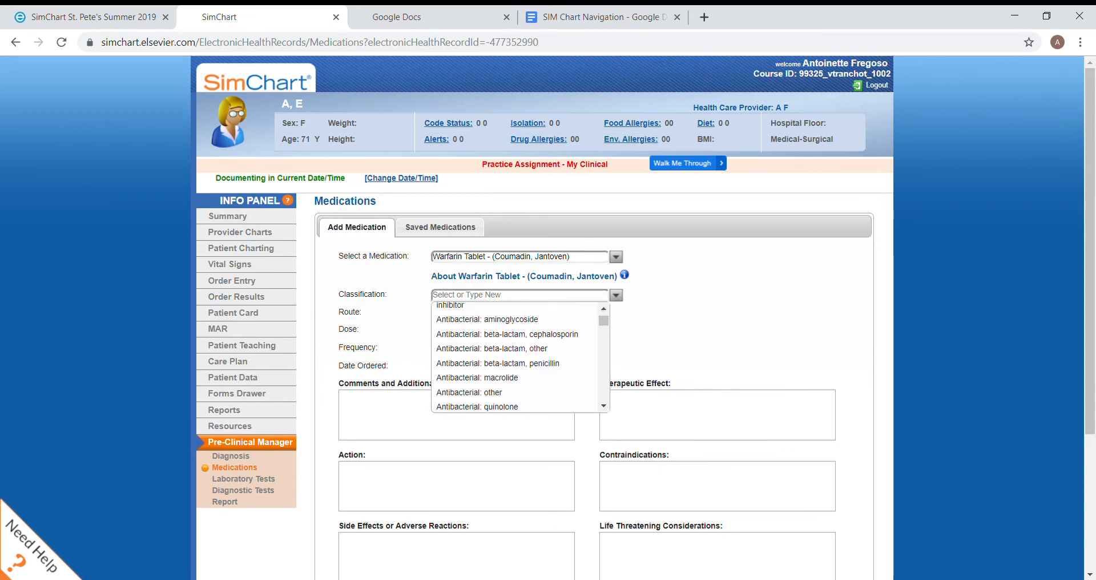
scroll(520, 357, "down", 1)
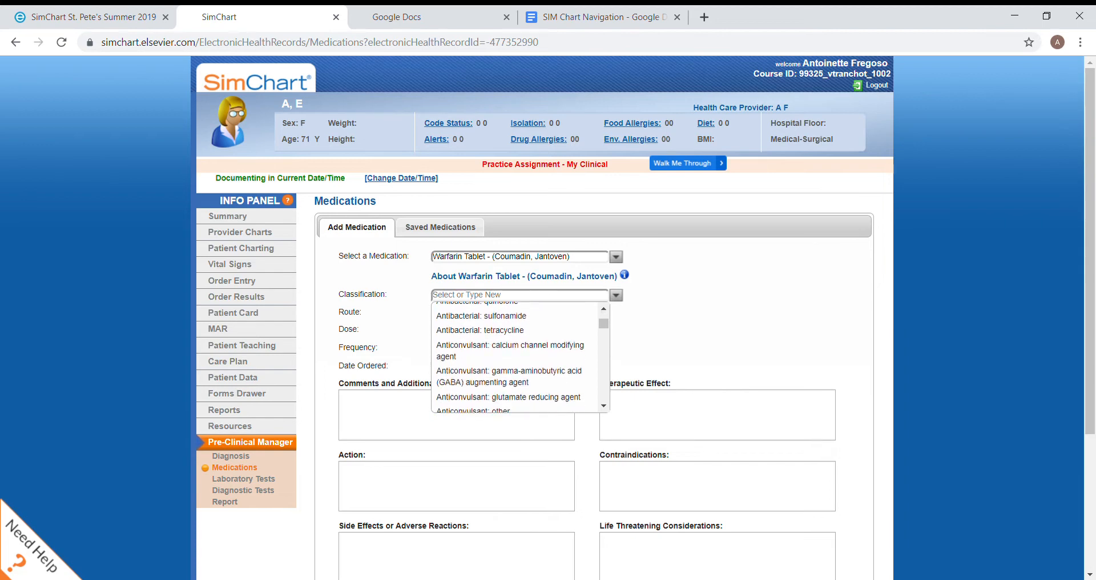
scroll(519, 356, "down", 4)
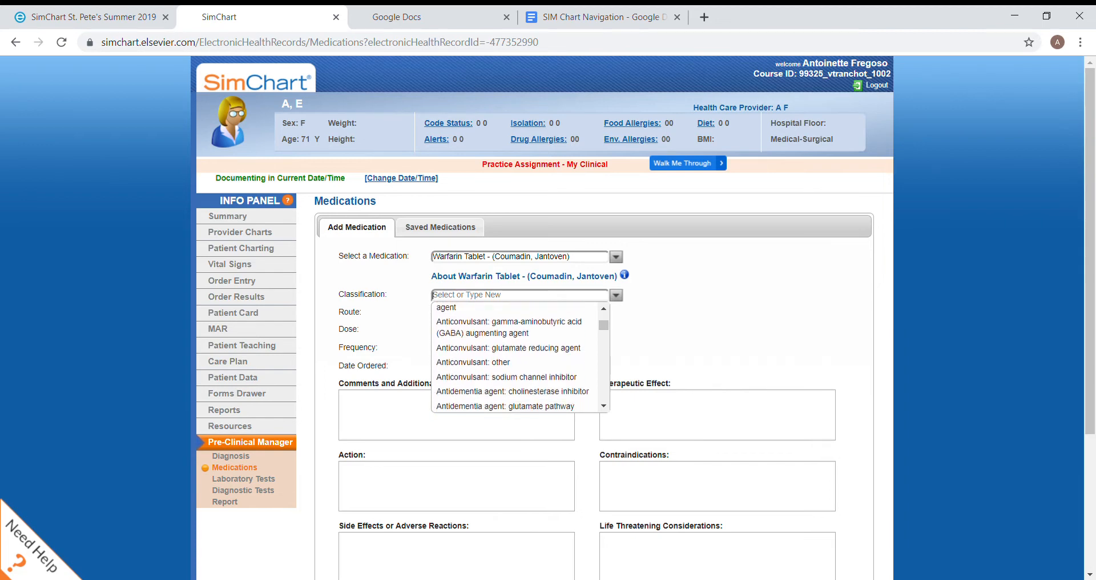
scroll(520, 357, "down", 4)
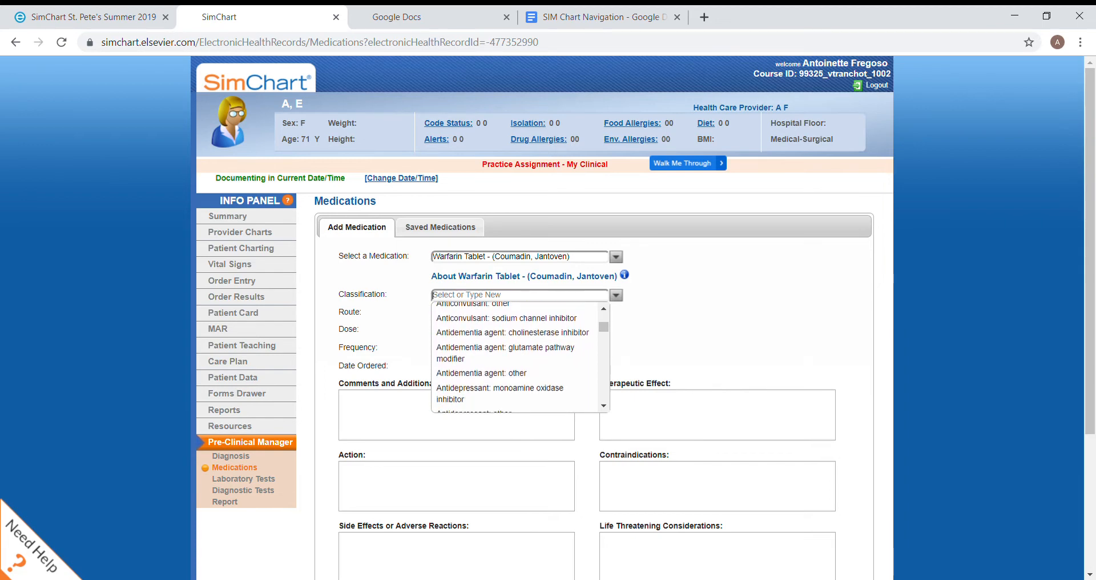
scroll(519, 357, "down", 2)
scroll(520, 356, "up", 5)
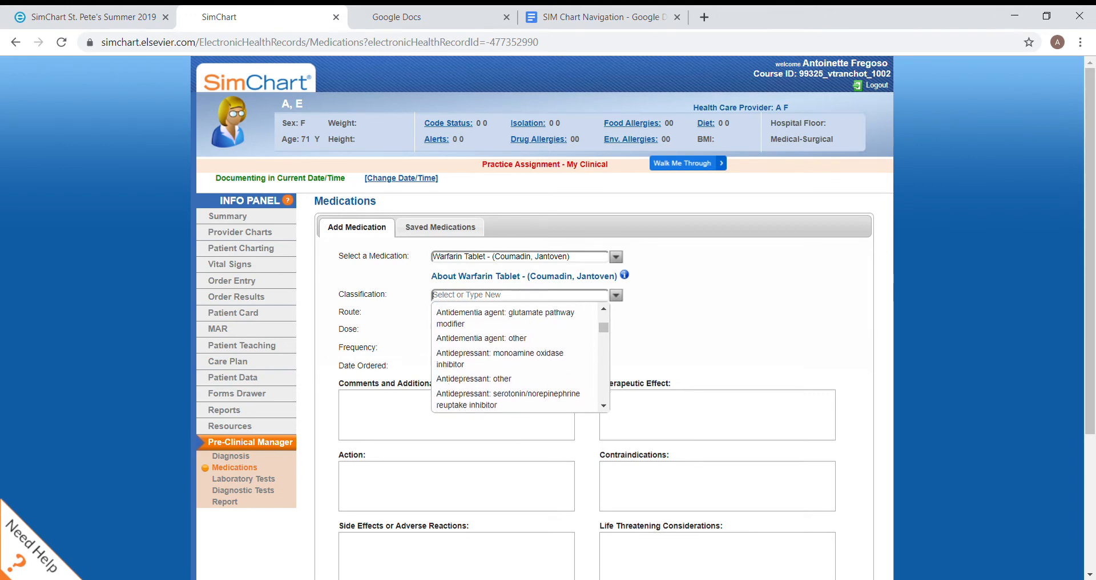
key("Escape")
Try filtering the medication classifications by "antico" and "antiplate", clearing the search text
type("antico")
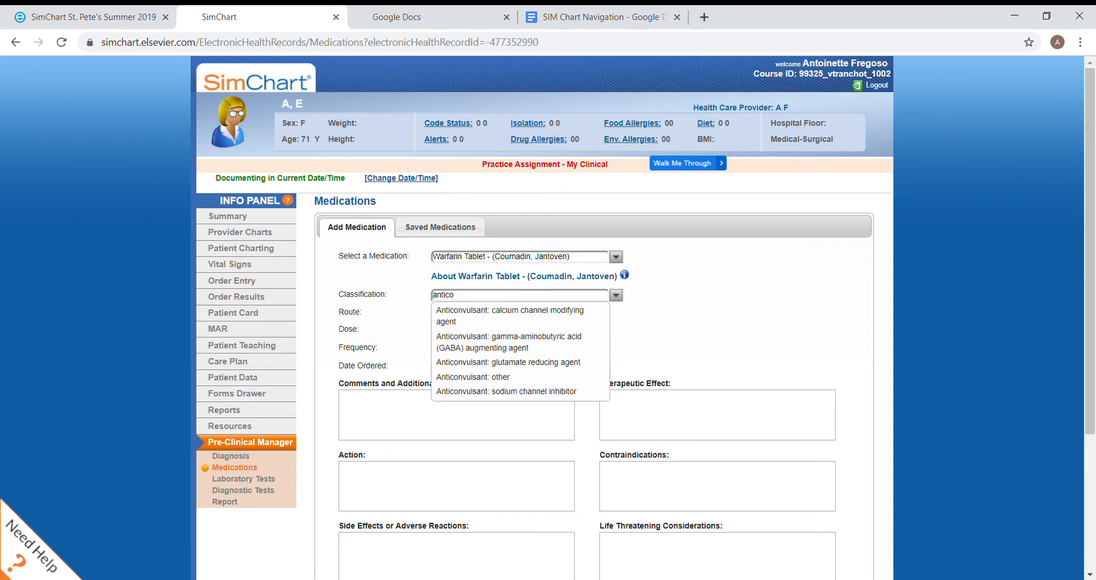
type("a")
key("BackSpace")
type("ate")
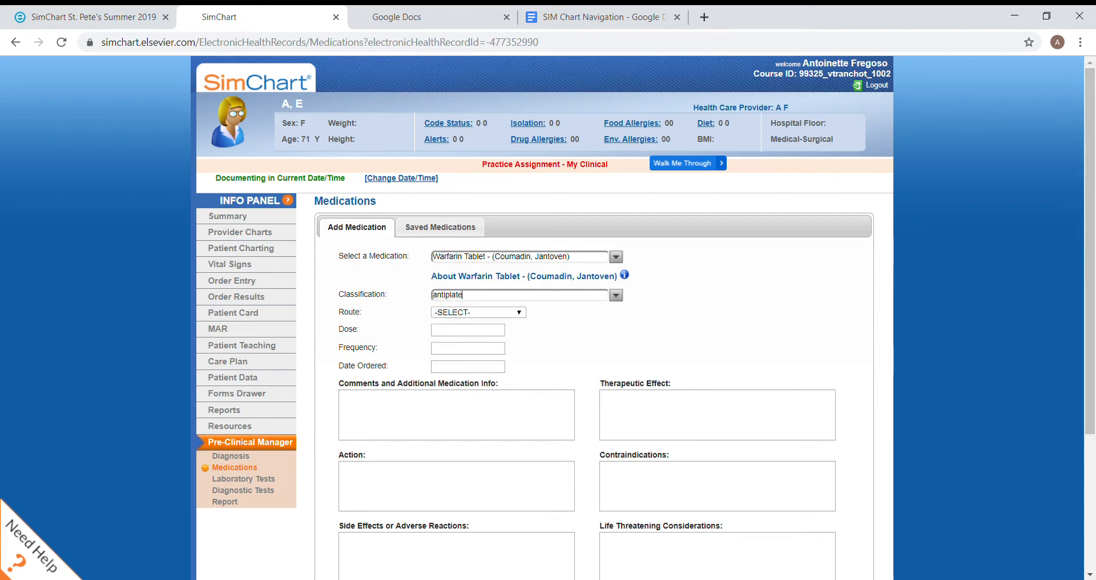
type("e")
key("BackSpace")
key("BackSpace")
key("BackSpace")
key("BackSpace")
key("BackSpace")
key("BackSpace")
key("BackSpace")
key("BackSpace")
key("BackSpace")
key("BackSpace")
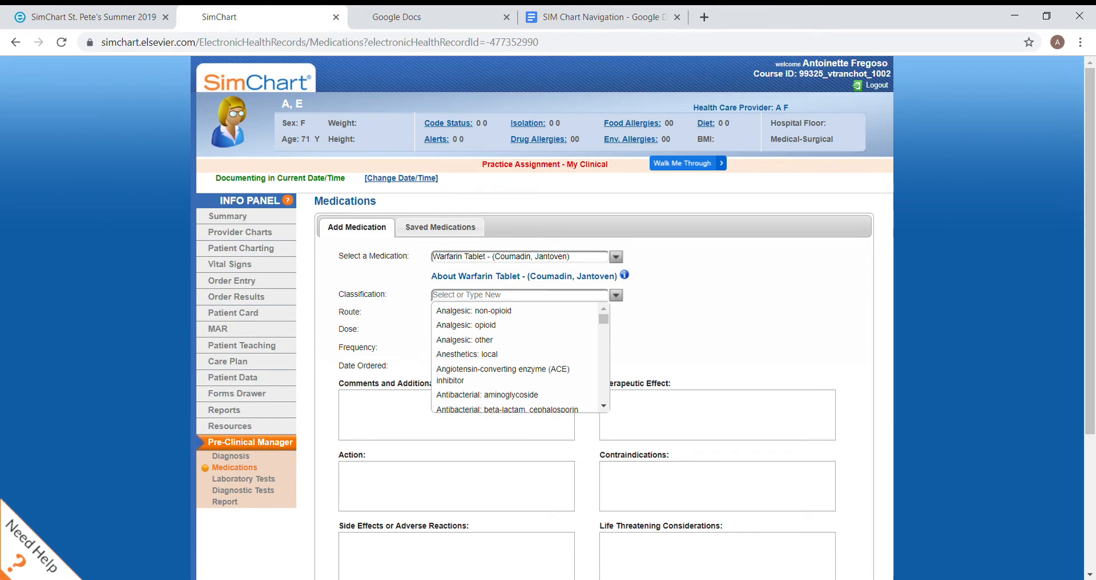
Classify the warfarin tablet as "Blood product/modifier/volume expander: anticoagulant"
scroll(514, 357, "down", 6)
scroll(514, 357, "down", 6)
scroll(514, 357, "down", 6)
scroll(514, 357, "down", 6)
scroll(514, 357, "down", 6)
scroll(514, 357, "down", 3)
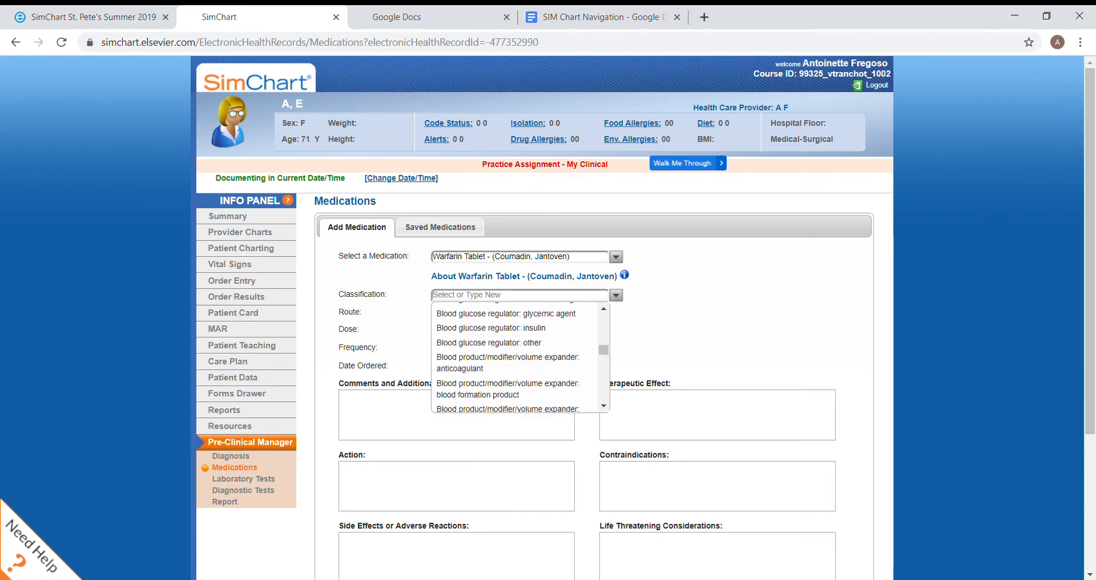
scroll(514, 356, "down", 1)
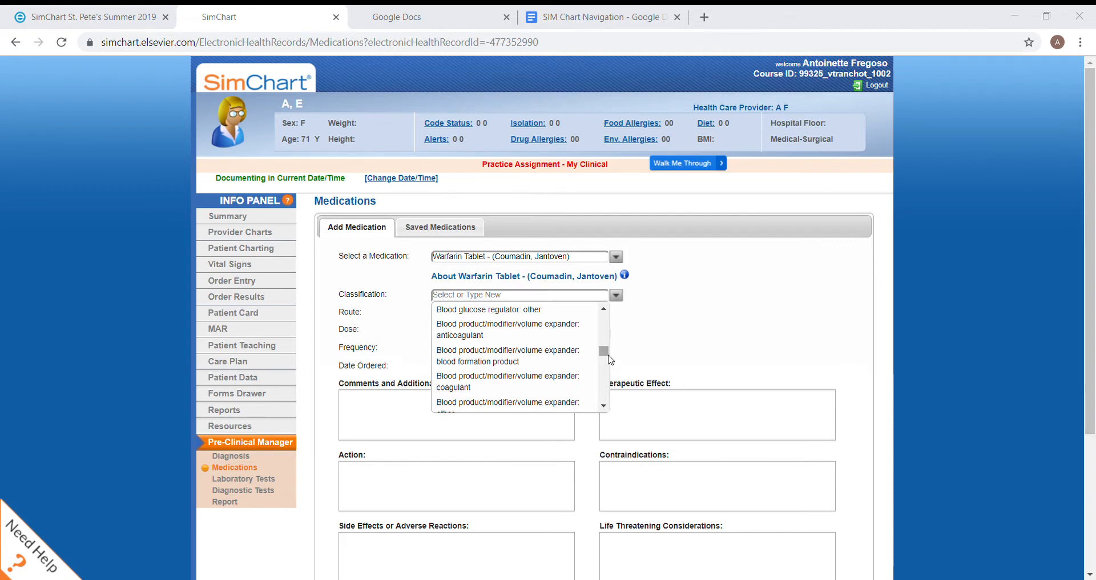
left_click_drag(608, 355, 603, 350)
left_click(534, 387)
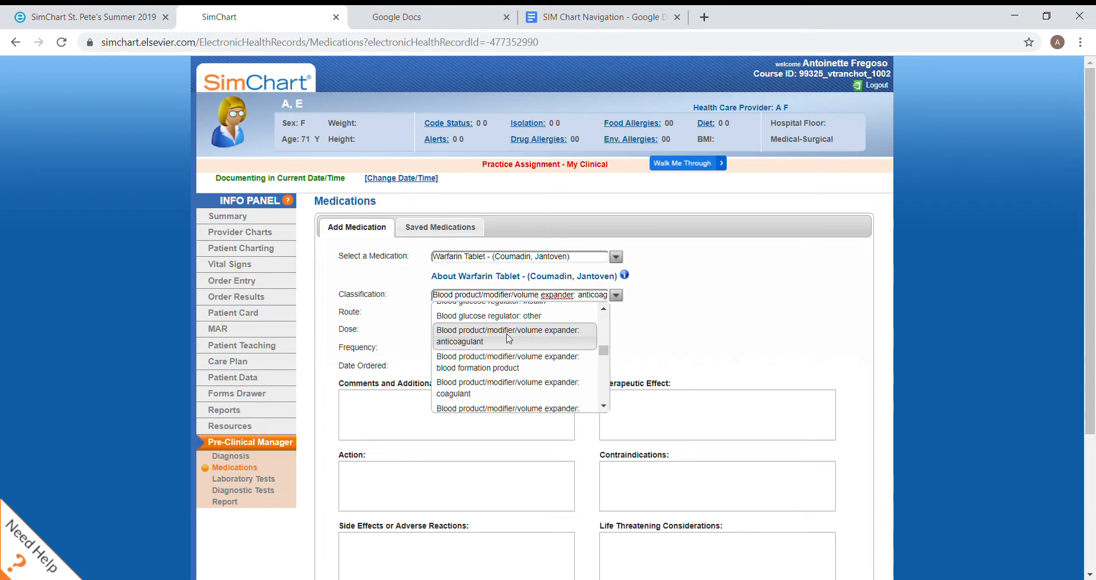
left_click(471, 343)
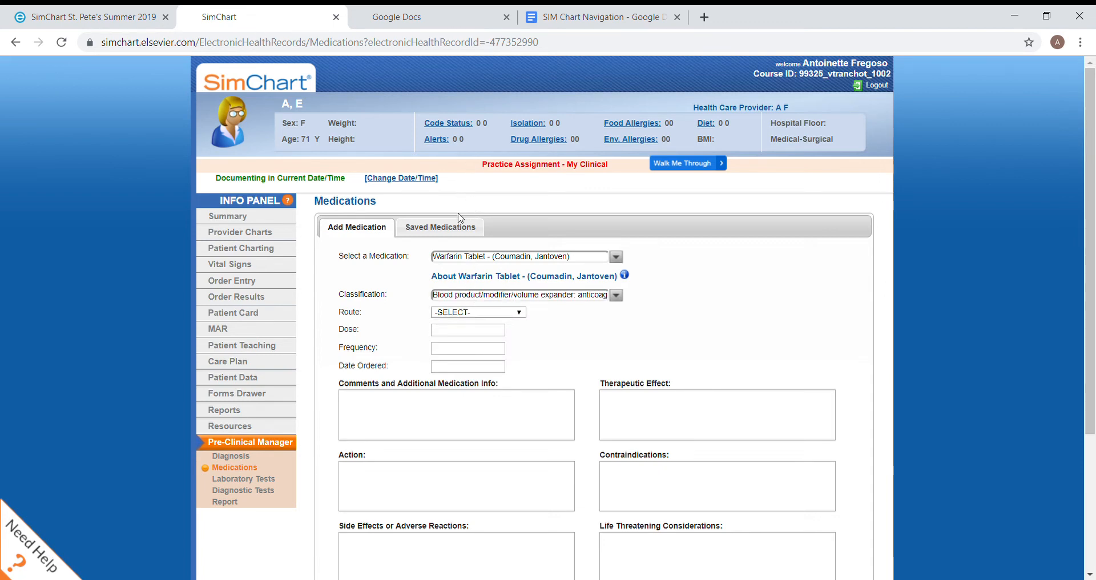
Set the warfarin order to Oral route, dose 2.5, frequency daily and date ordered 09/02/2019
left_click(452, 244)
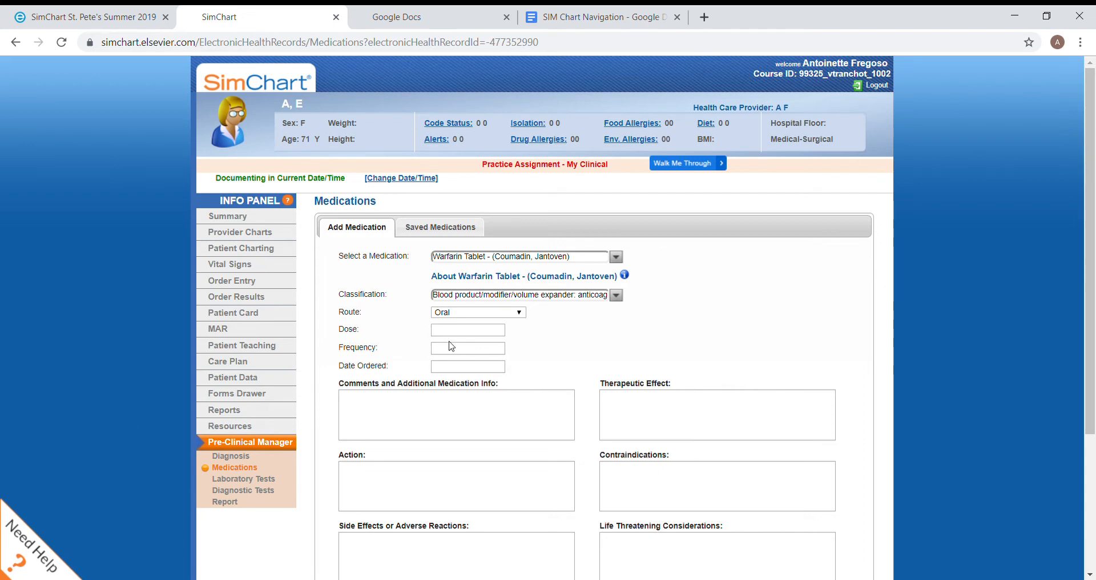
type("2.5")
left_click(460, 353)
type("daily")
key("Tab")
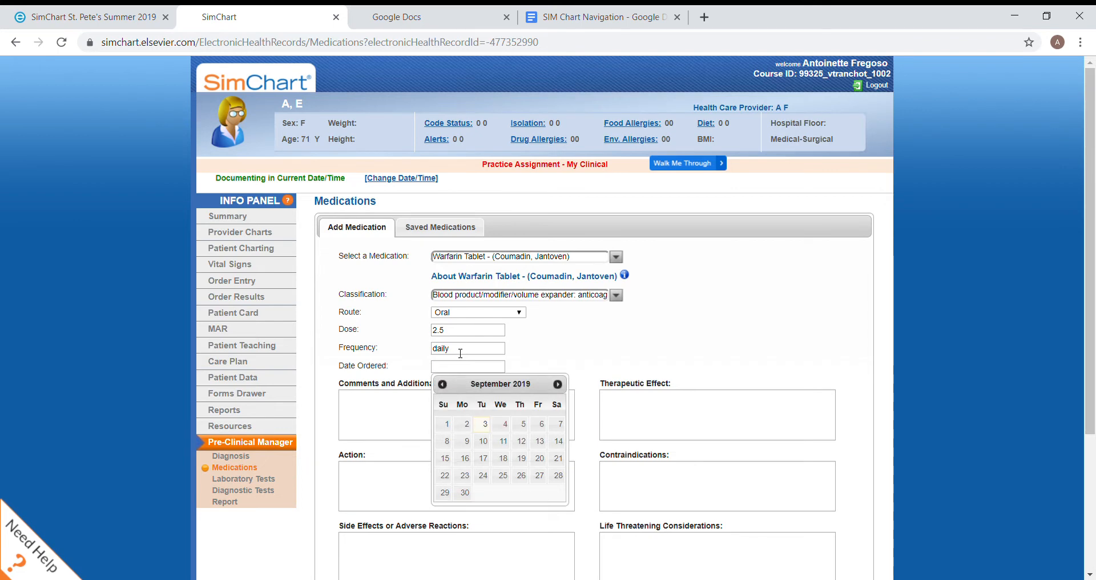
left_click(466, 424)
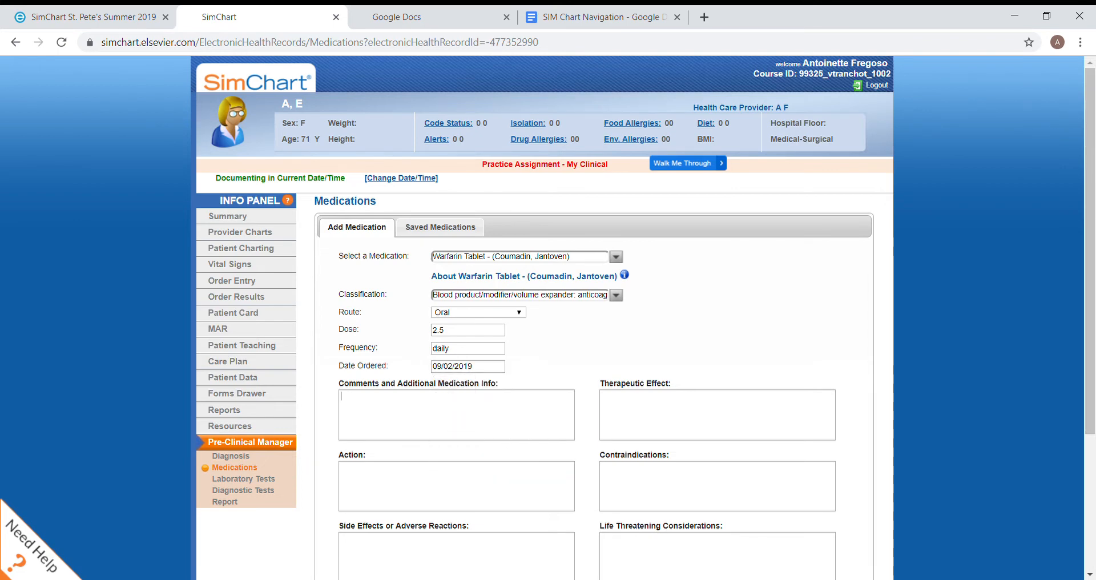
Enter "Hold for INR </> ...." as the comments and additional information for the warfarin
left_click(460, 420)
type("Hold for")
type(" INR")
type(" <")
type("/>")
type(" //")
type("..")
type("Thin the b")
type("lood prevent")
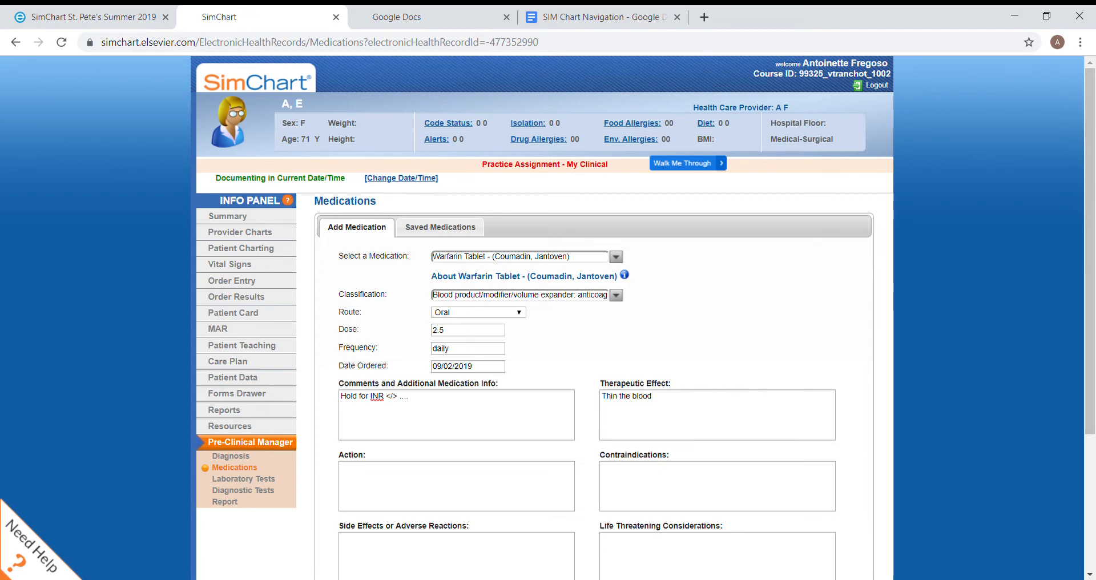
Describe the warfarin's therapeutic effect as "Thin the blood, prevent blood clots, Range 2-3"
key("BackSpace")
key("BackSpace")
key("BackSpace")
key("BackSpace")
key("BackSpace")
key("BackSpace")
key("BackSpace")
type(", prevent b")
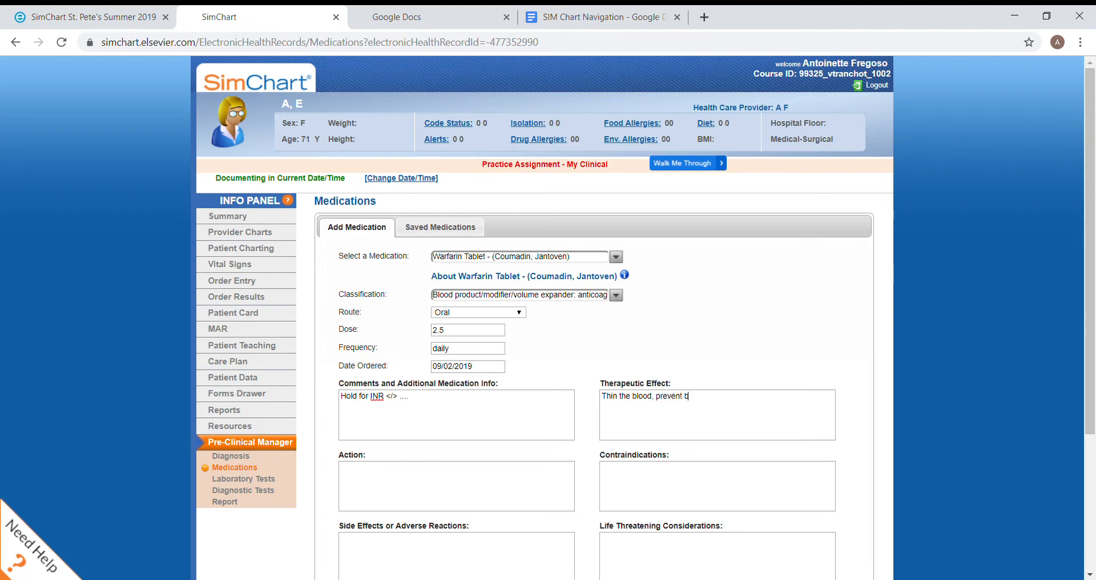
type("lood clots, Range 2.5")
key("BackSpace")
key("BackSpace")
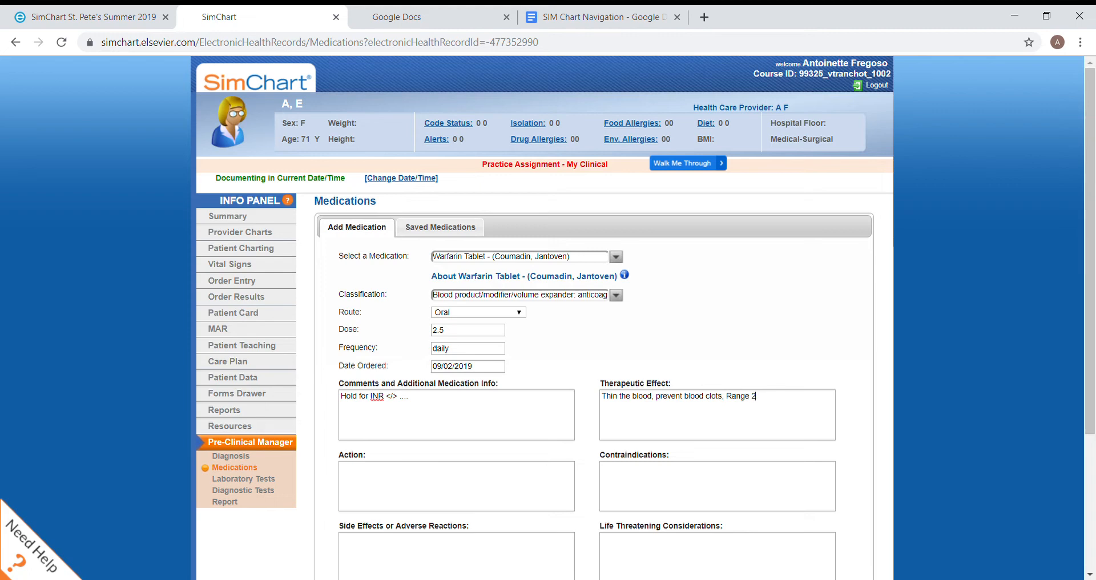
type("-3")
Enter "How it works in the body" as the action of the warfarin
left_click(341, 467)
type("How it works i n")
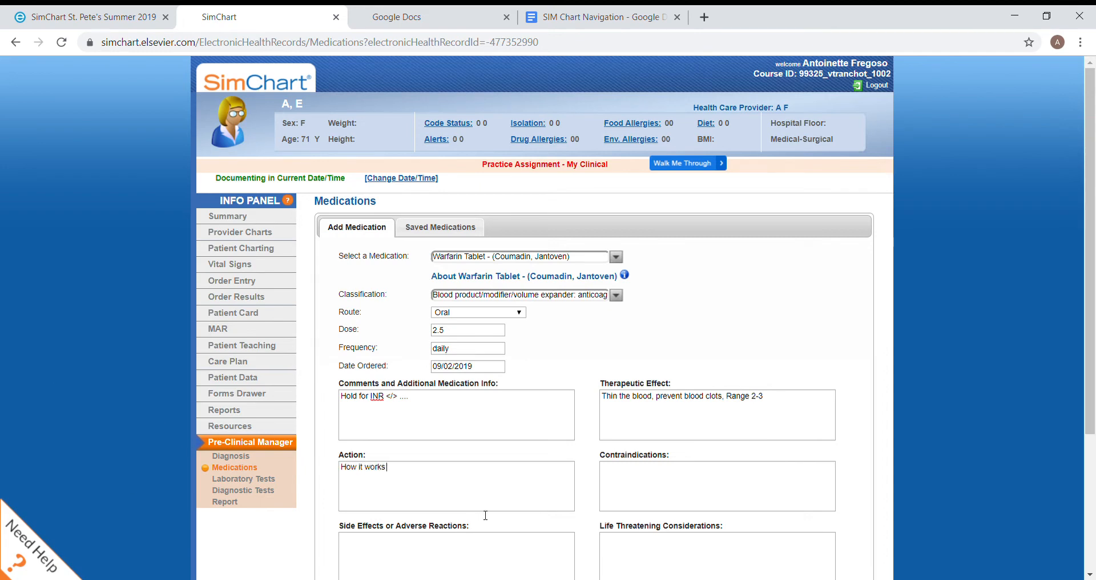
key("BackSpace")
key("BackSpace")
type("n te")
key("BackSpace")
type("he body")
List "Bleeding disorders, INR out of range" as the contraindications for the warfarin
key("Tab")
type("Bleeding disorders, ")
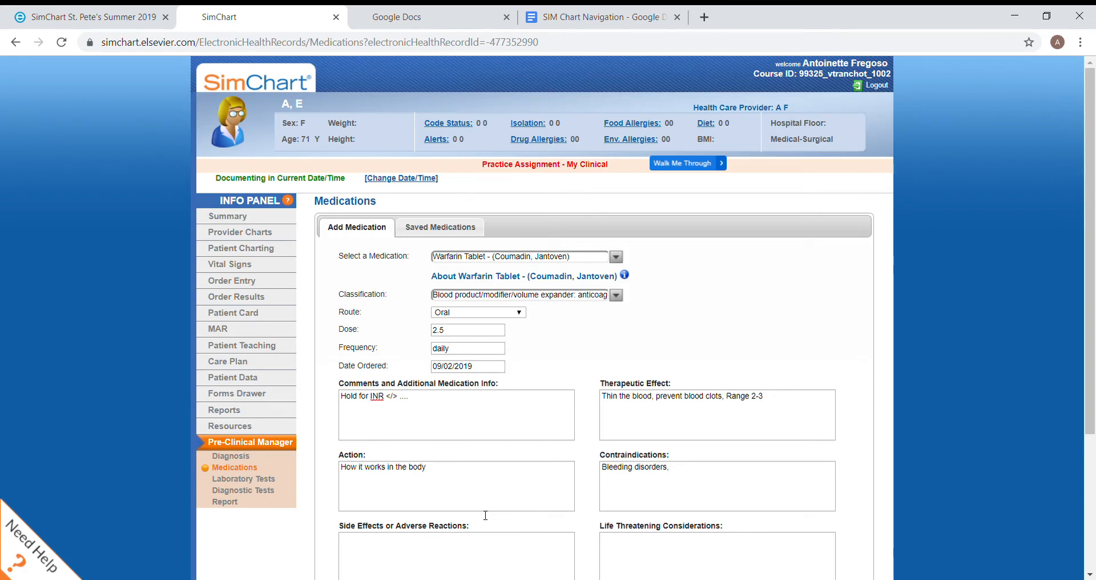
type("INR out of range")
Record "Dizziness, bleeding, bruising" as the warfarin's side effects or adverse reactions
scroll(485, 516, "down", 2)
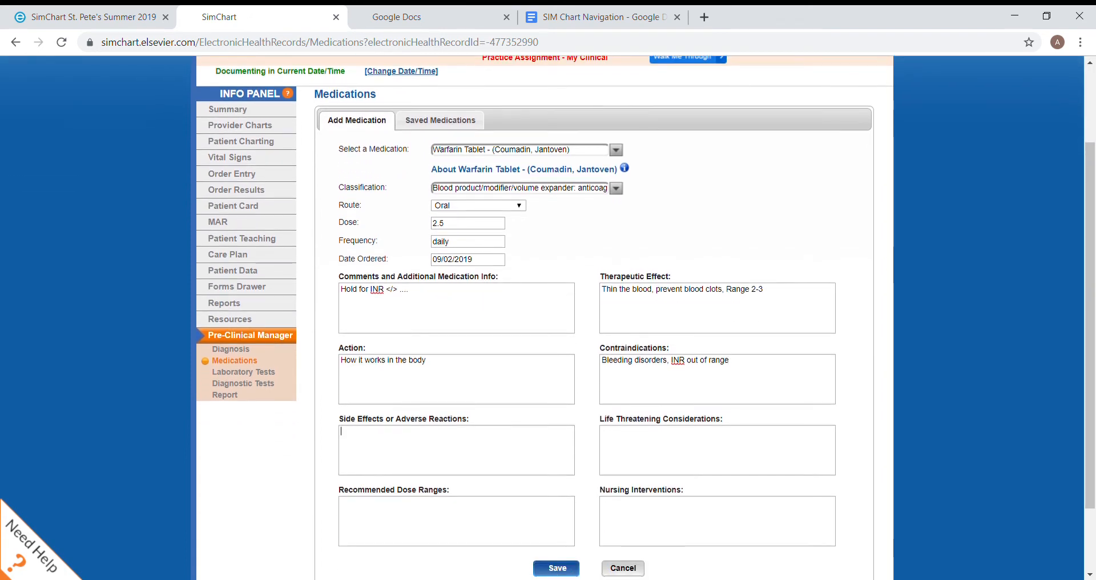
left_click(341, 432)
type("Dizziness, bleeding, bruising")
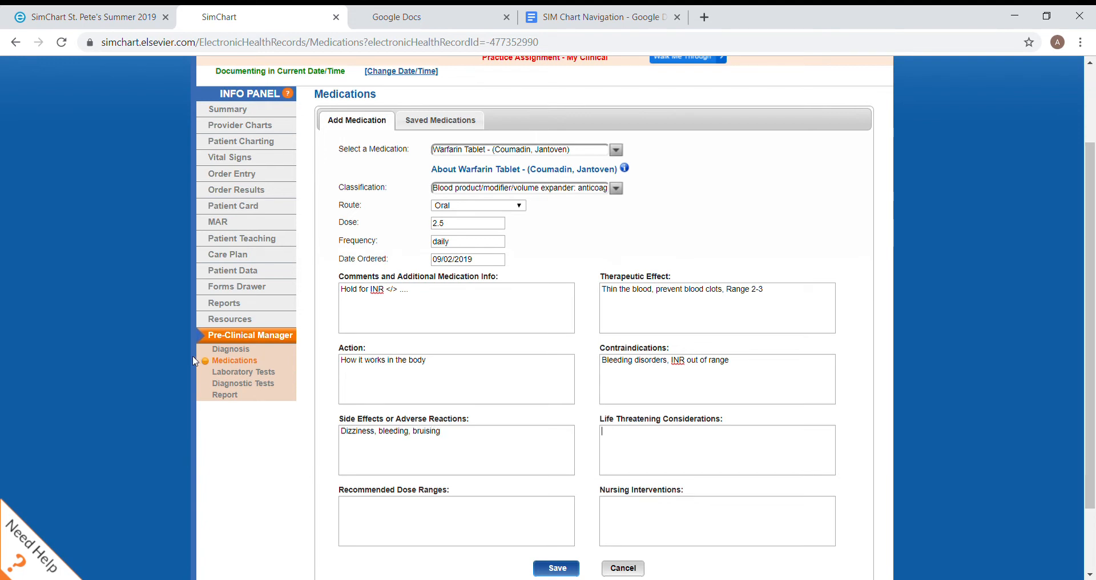
Enter "Blood loss" as the life threatening consideration for the warfarin
left_click(601, 431)
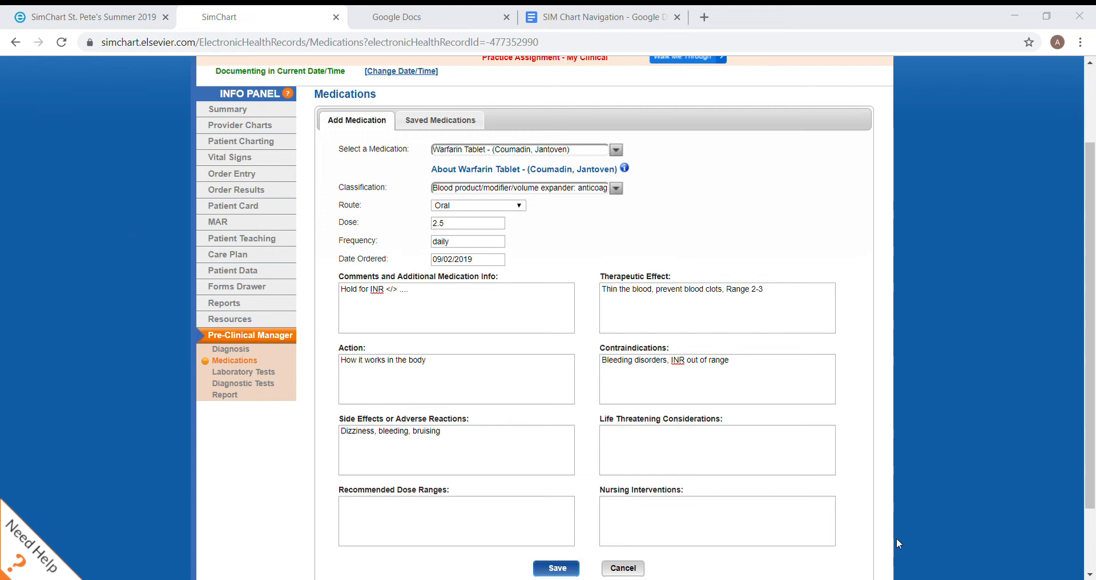
left_click(762, 468)
type("Blood")
type(" loss")
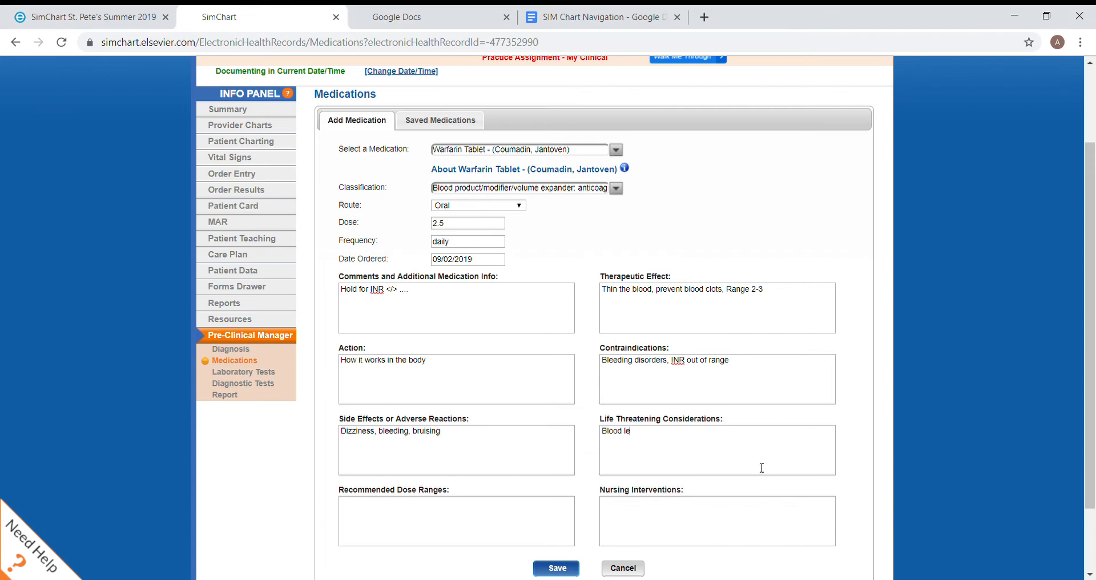
key("Tab")
scroll(545, 314, "down", 2)
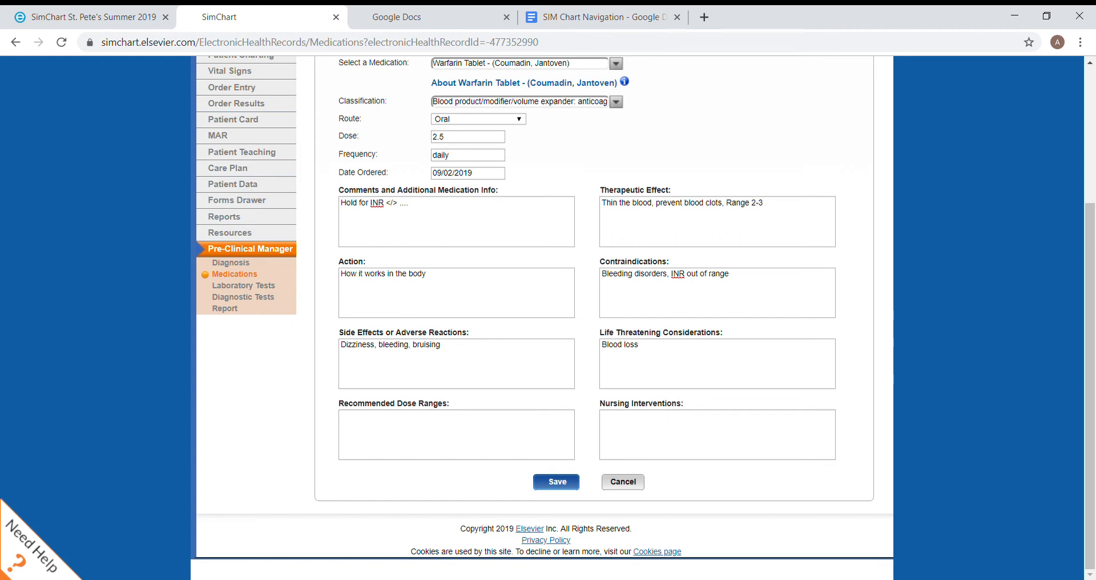
Complete the warfarin entry with dose ranges "..." and nursing interventions "CHeck INR, monitor s/s of bleeding, adjust dosage based on labs etc.", and save it
type("...")
left_click(716, 456)
type("CHeck INR, monitor s/s of bleeding")
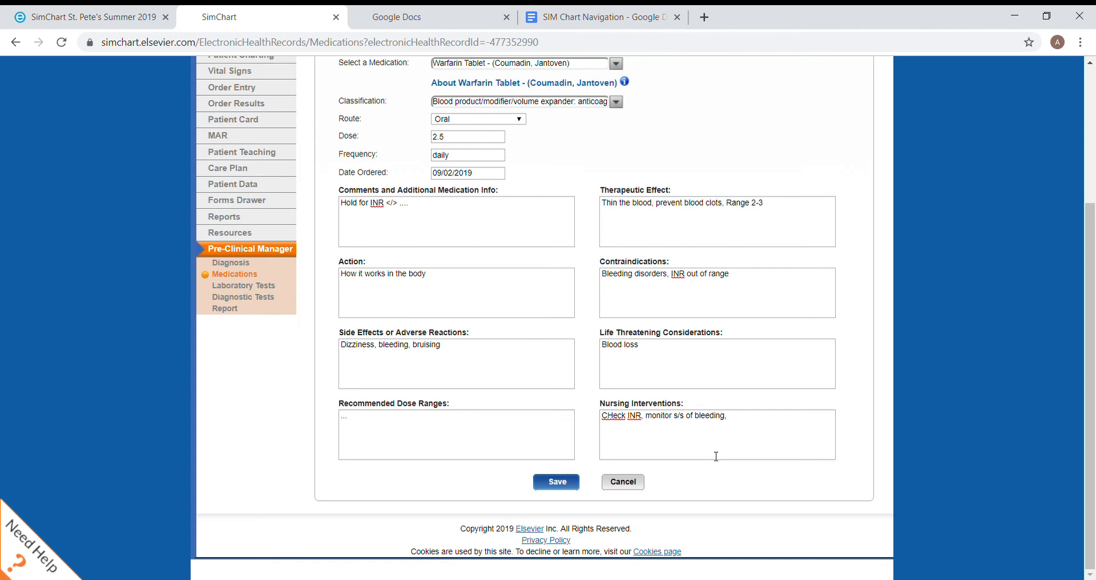
type(", adjust doa")
key("BackSpace")
type("sage based on labs etc.")
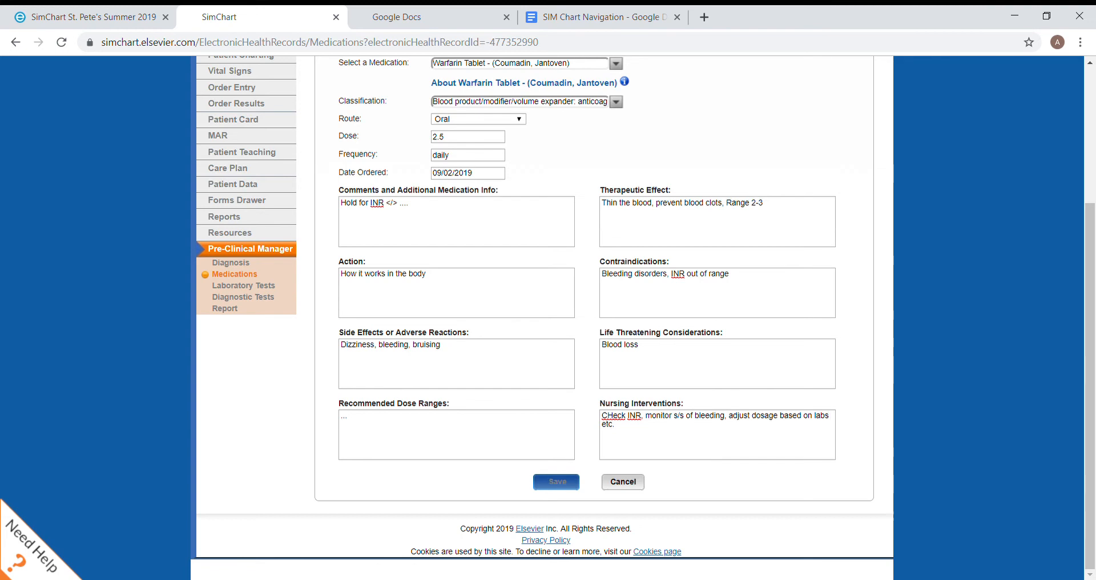
left_click(557, 482)
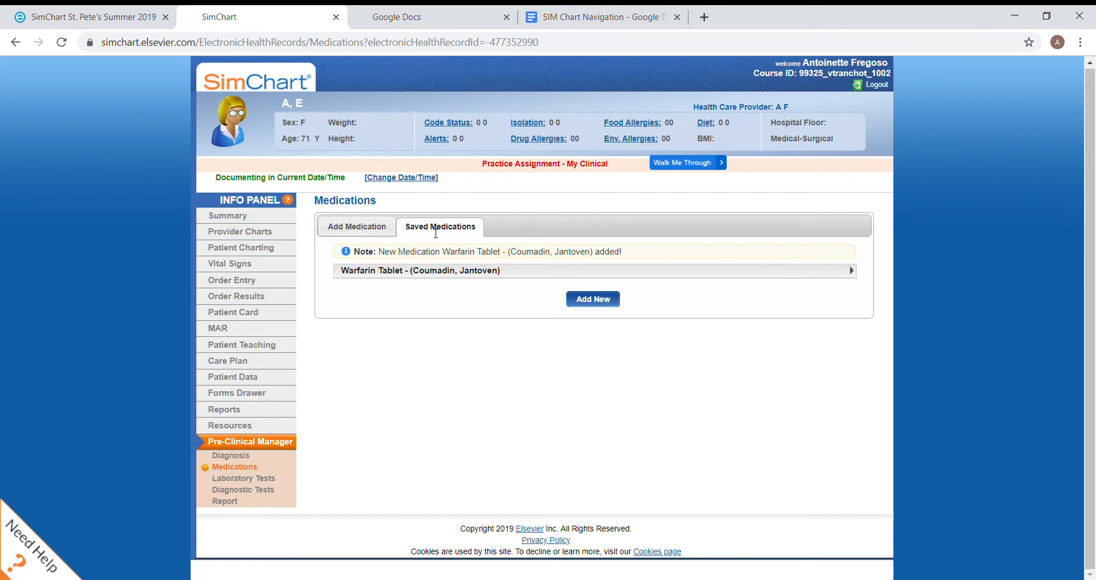
Review the details of the warfarin record among the saved medications
left_click(383, 230)
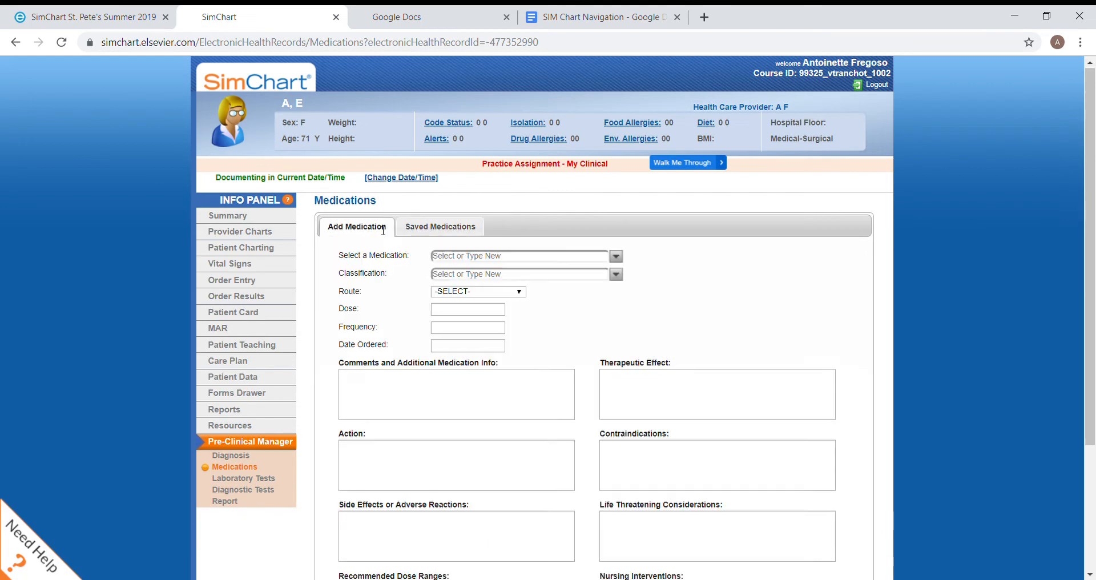
left_click(467, 226)
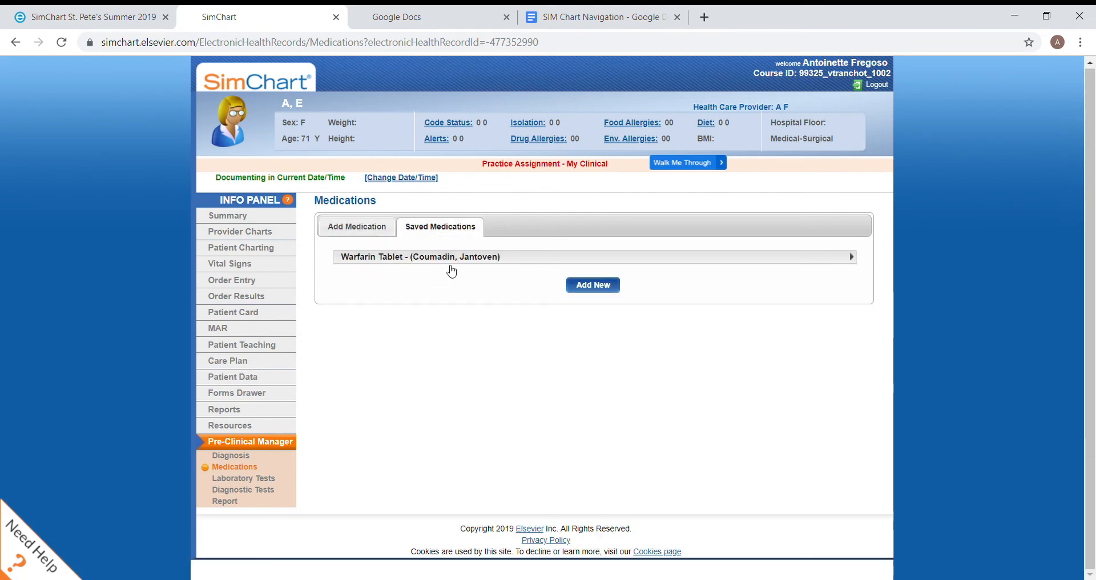
left_click(472, 264)
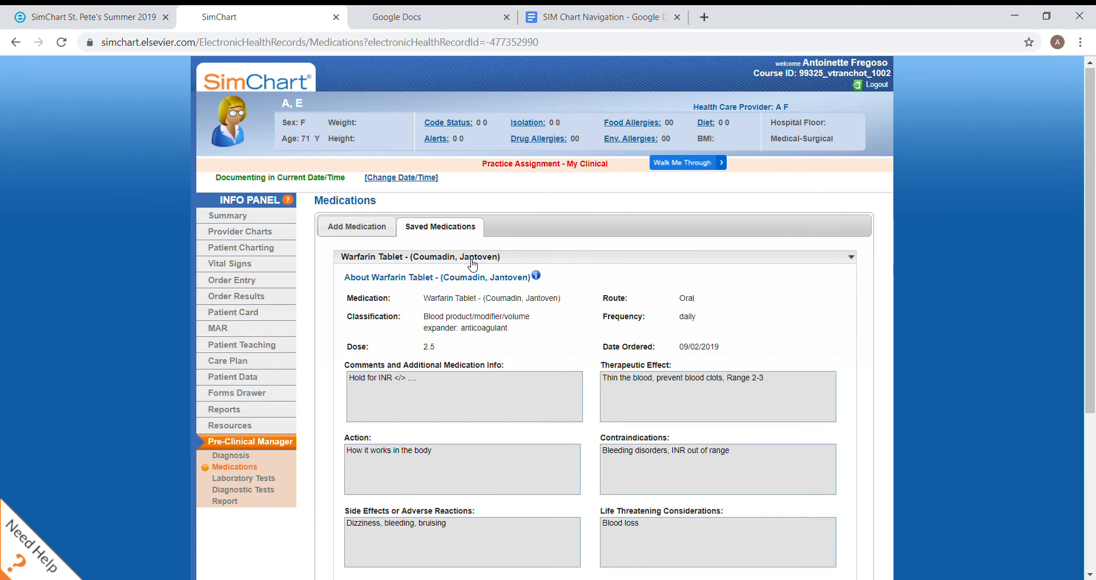
scroll(388, 233, "down", 2)
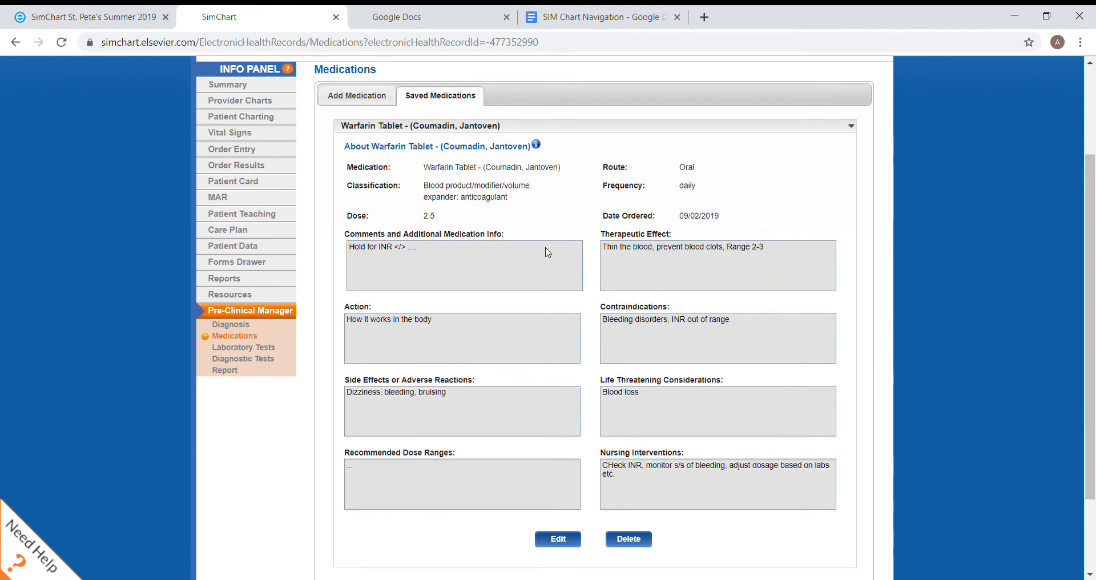
left_click(370, 98)
Open the Pre-Clinical Manager's laboratory tests and check for saved tests before returning to the blank test form
left_click(237, 348)
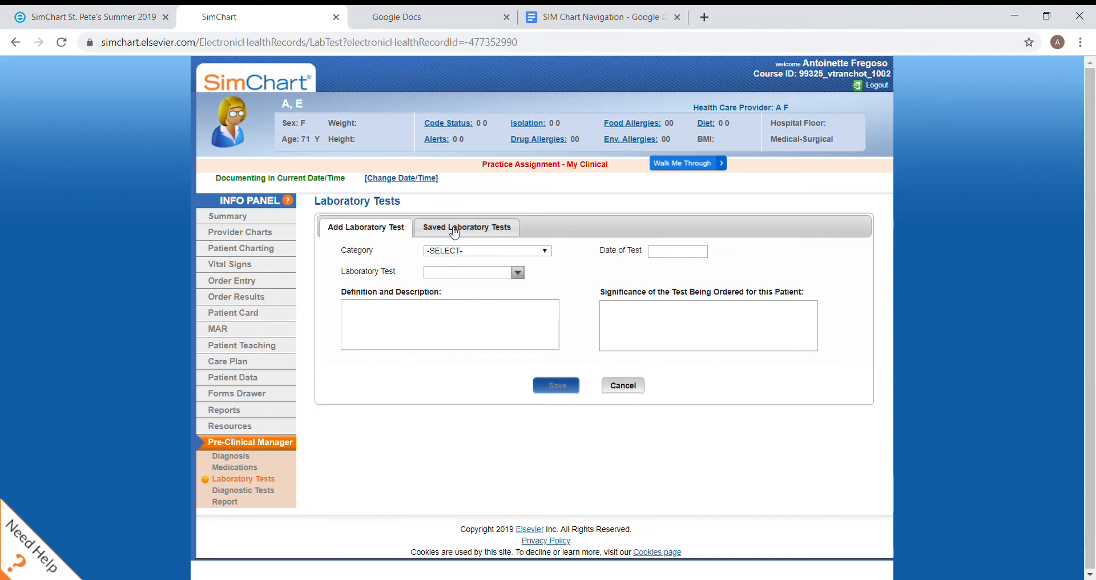
left_click(483, 230)
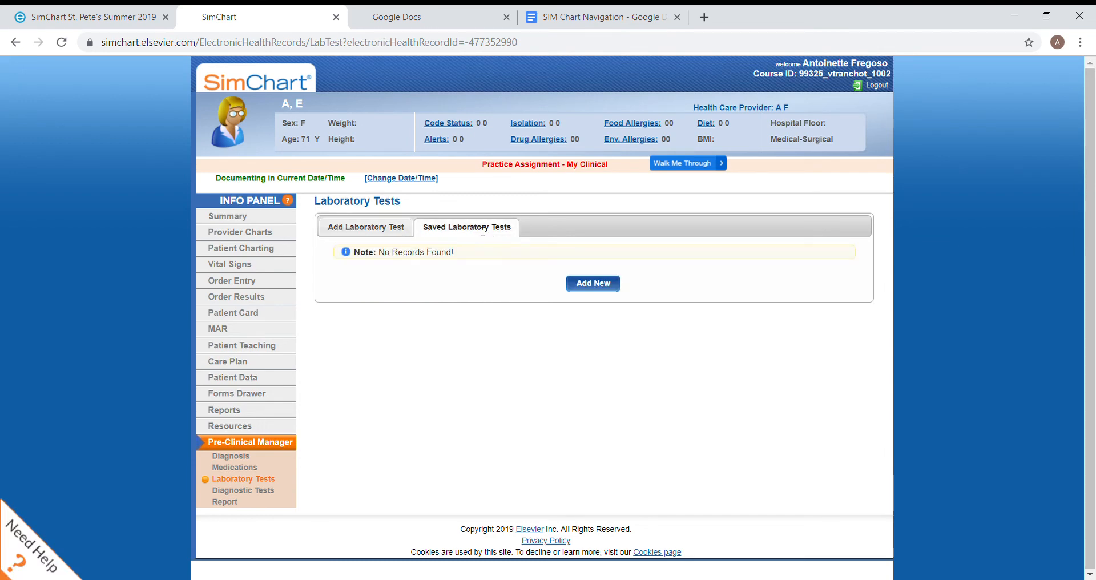
left_click(365, 235)
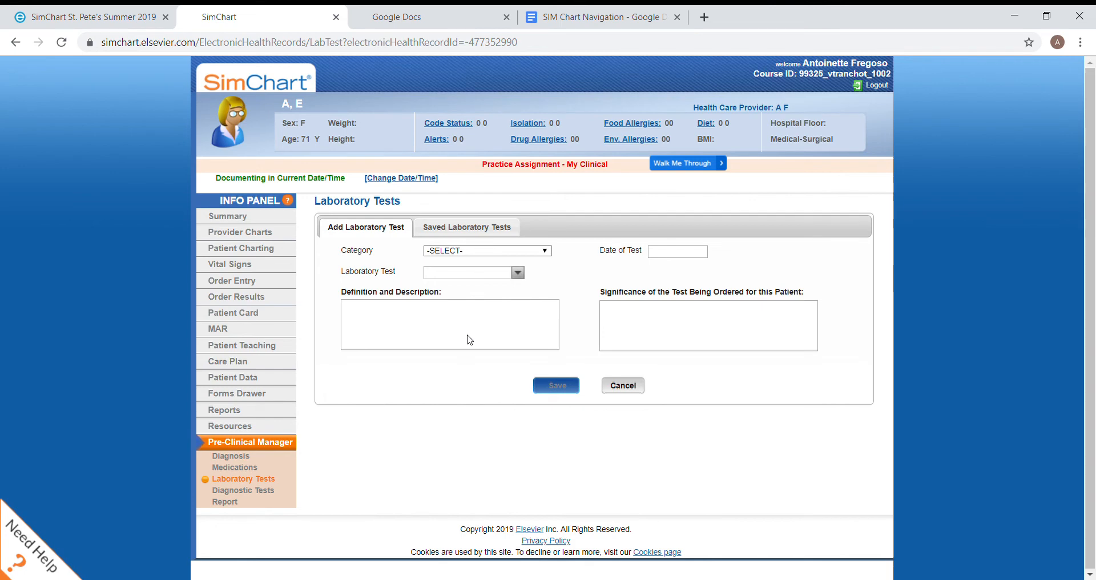
Set the laboratory test to Complete Blood Cell Count (CBC) in the Panels category, with 09/02/2019 as the date of test
left_click(451, 404)
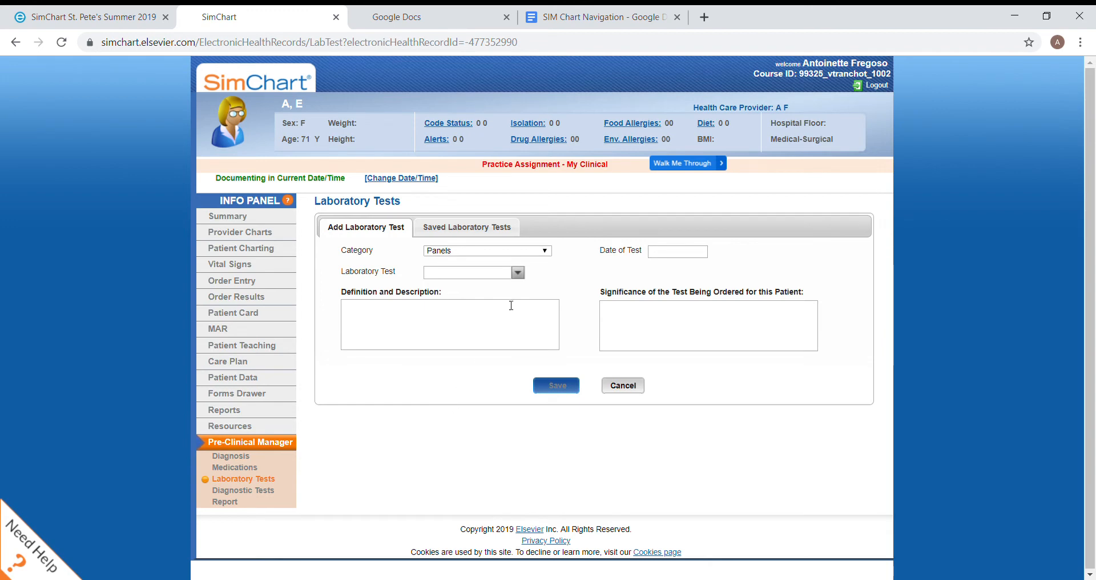
left_click(519, 275)
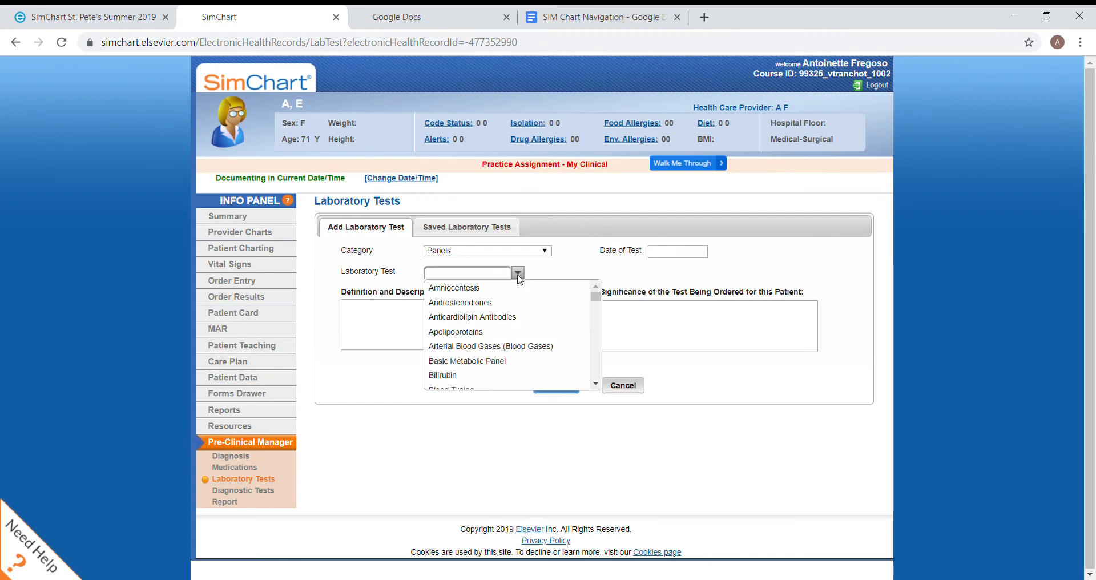
scroll(508, 337, "down", 4)
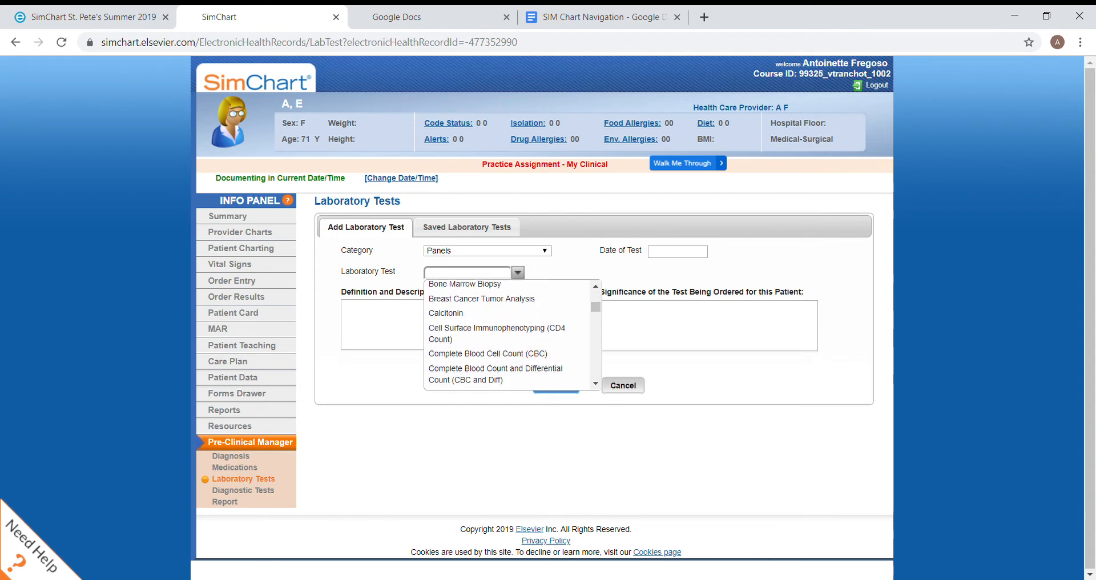
left_click(487, 354)
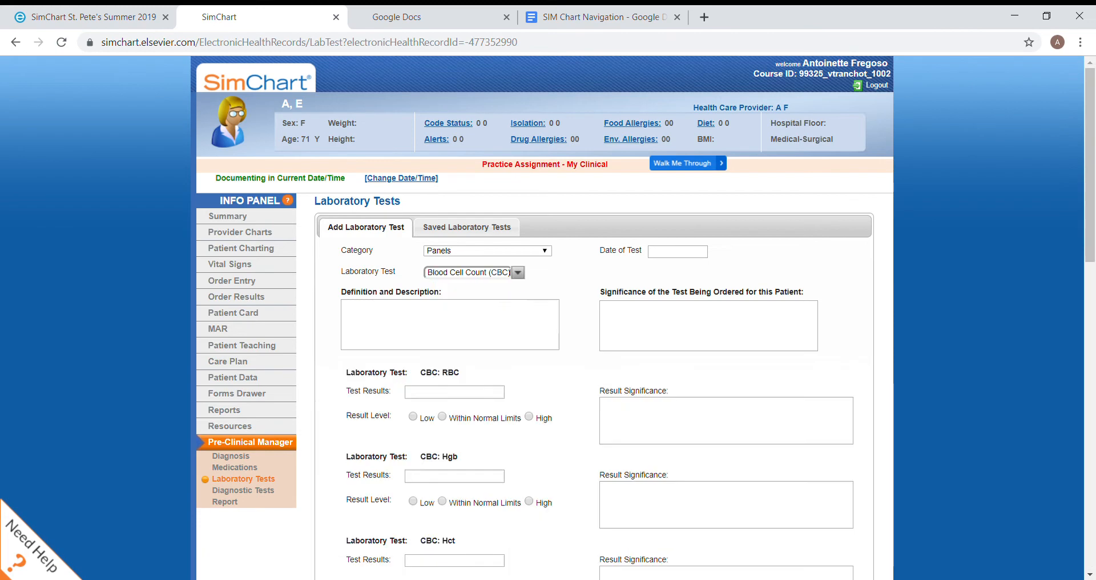
left_click(698, 252)
left_click(683, 309)
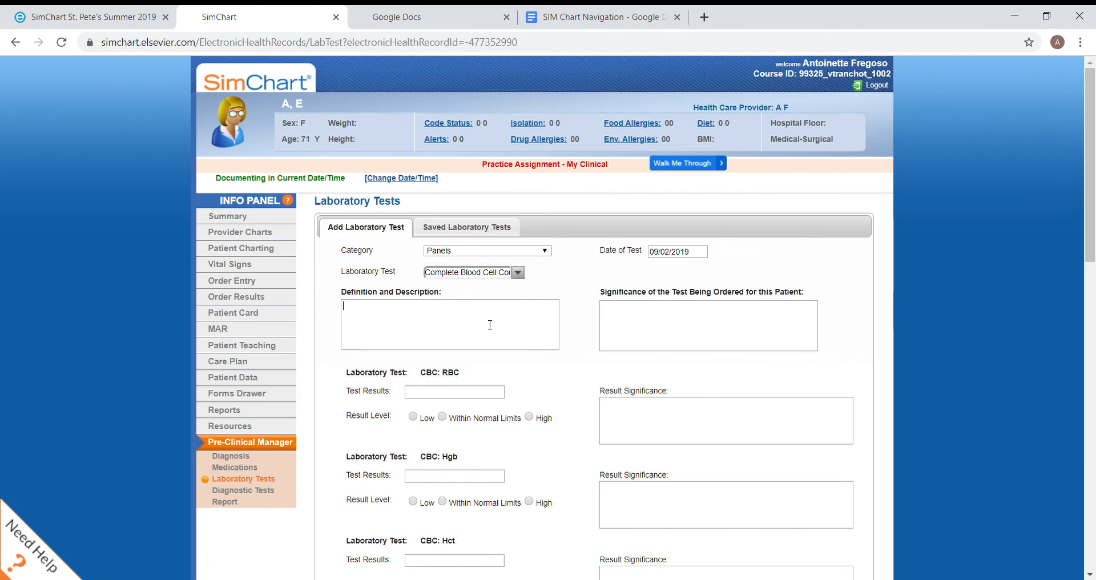
Examine the result, result level and significance fields for each component of the CBC panel
scroll(490, 325, "down", 7)
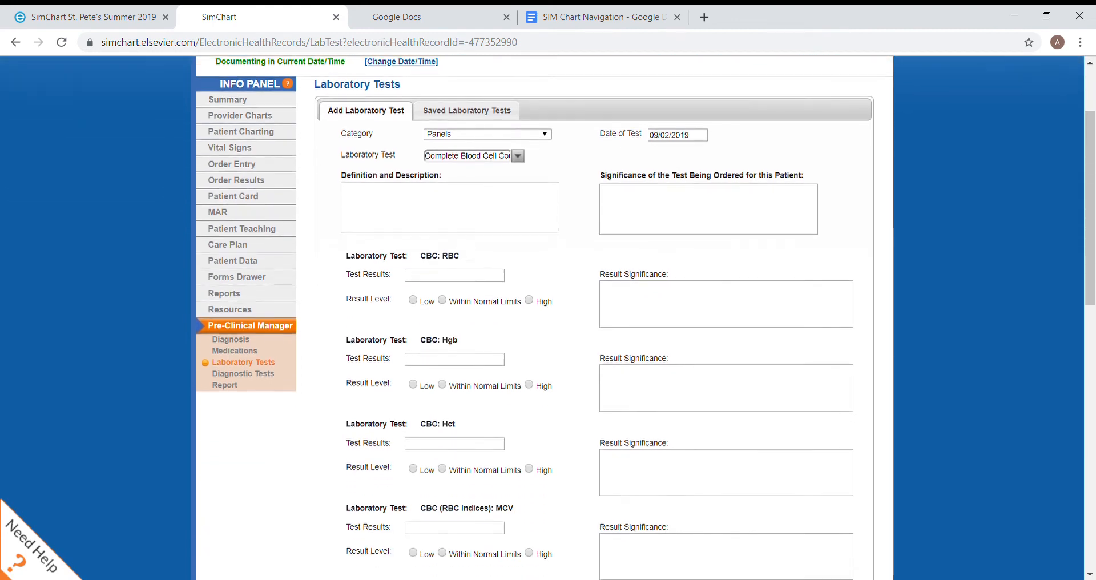
scroll(548, 320, "down", 8)
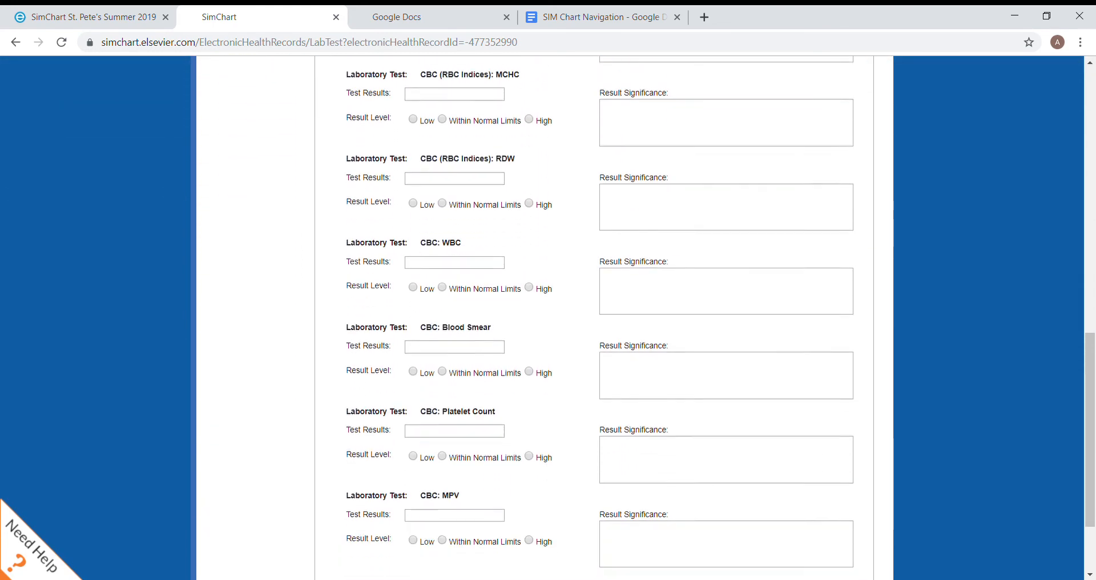
scroll(548, 320, "up", 12)
scroll(548, 320, "up", 2)
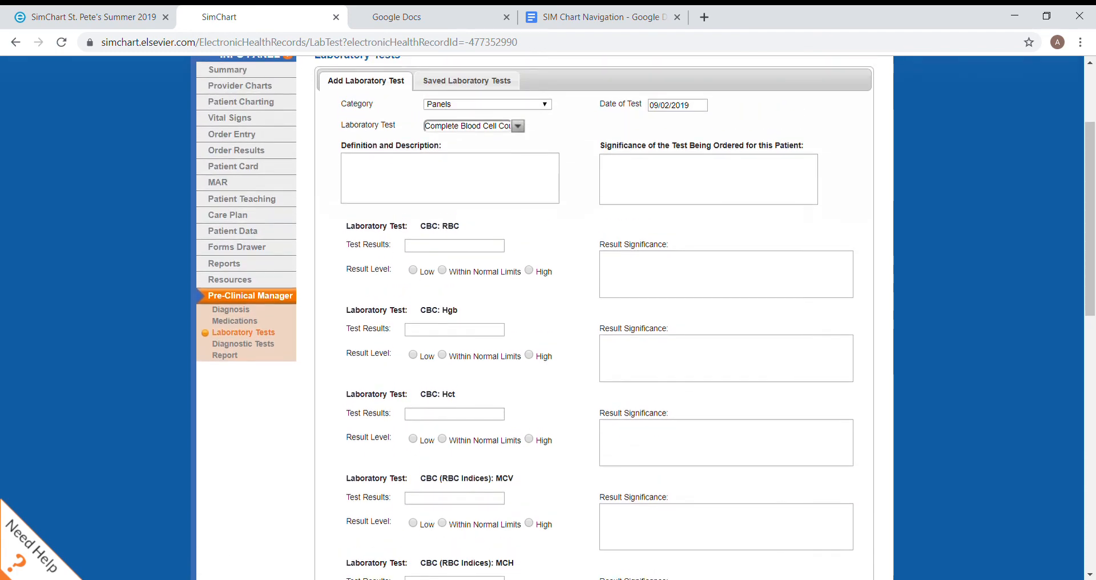
scroll(548, 320, "down", 3)
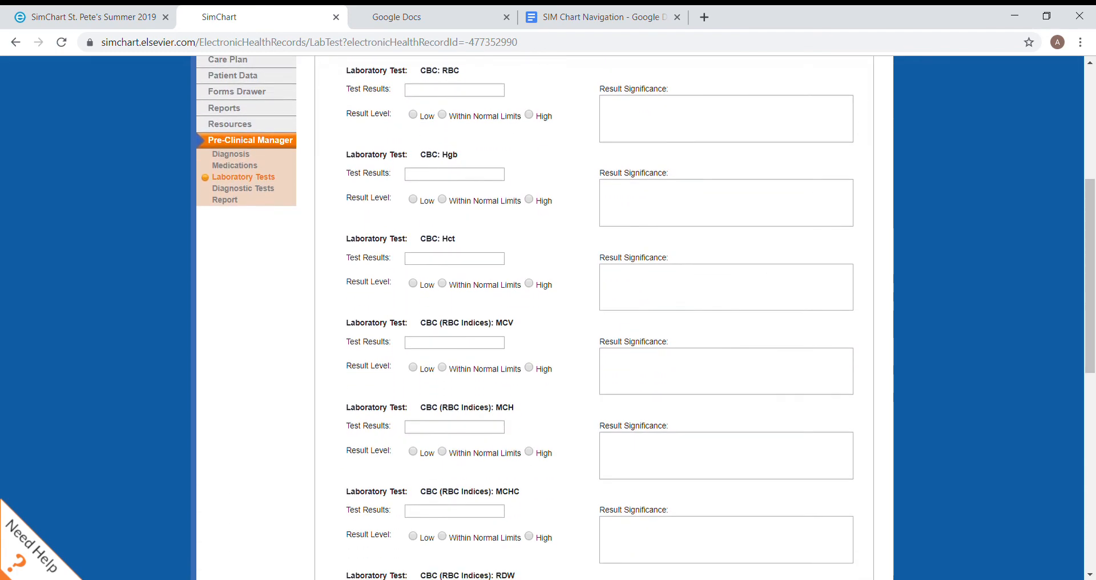
scroll(549, 320, "down", 4)
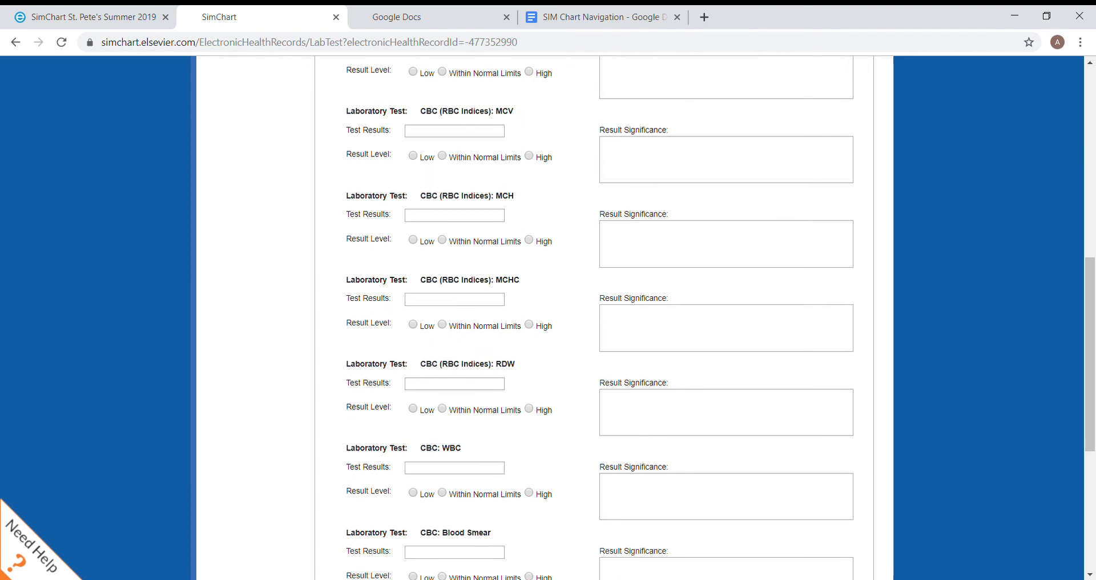
scroll(548, 320, "down", 3)
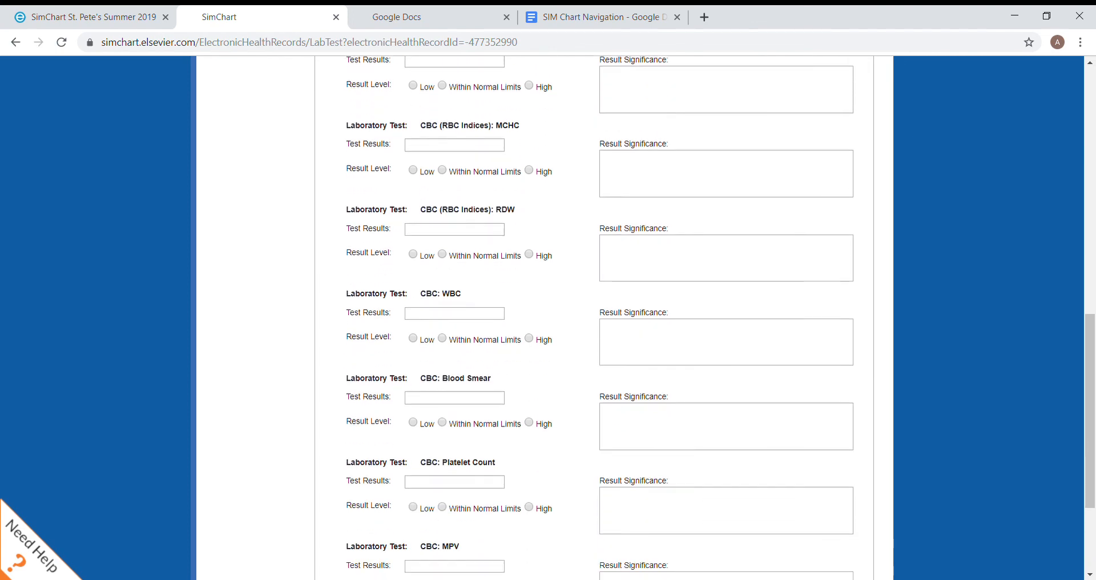
scroll(548, 320, "up", 10)
Change the laboratory test's category to Blood tests and choose International Normalized Ratio (INR) as the test
left_click(518, 218)
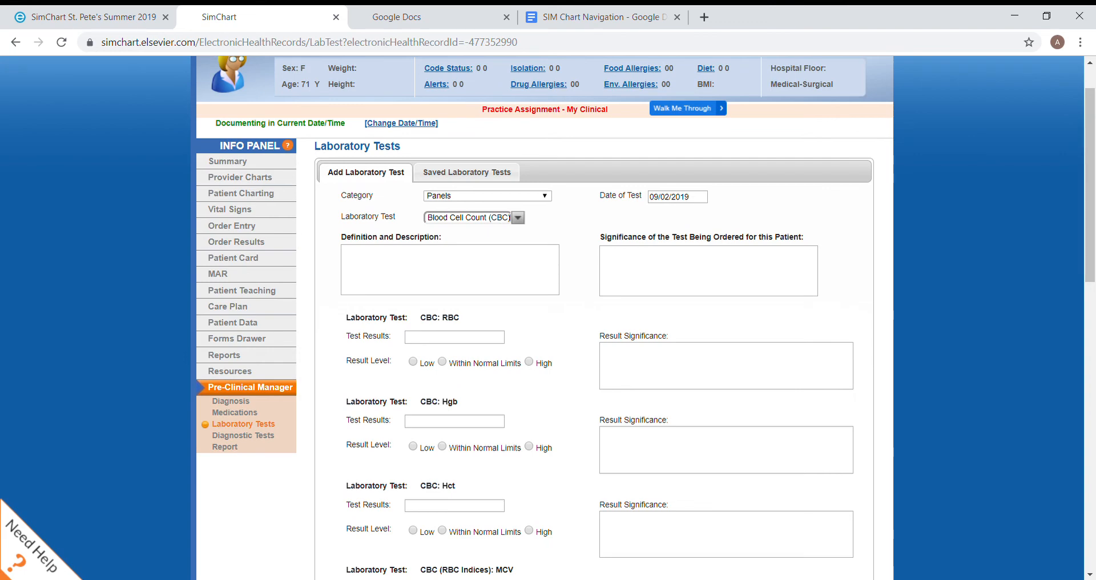
left_click(538, 196)
left_click(504, 256)
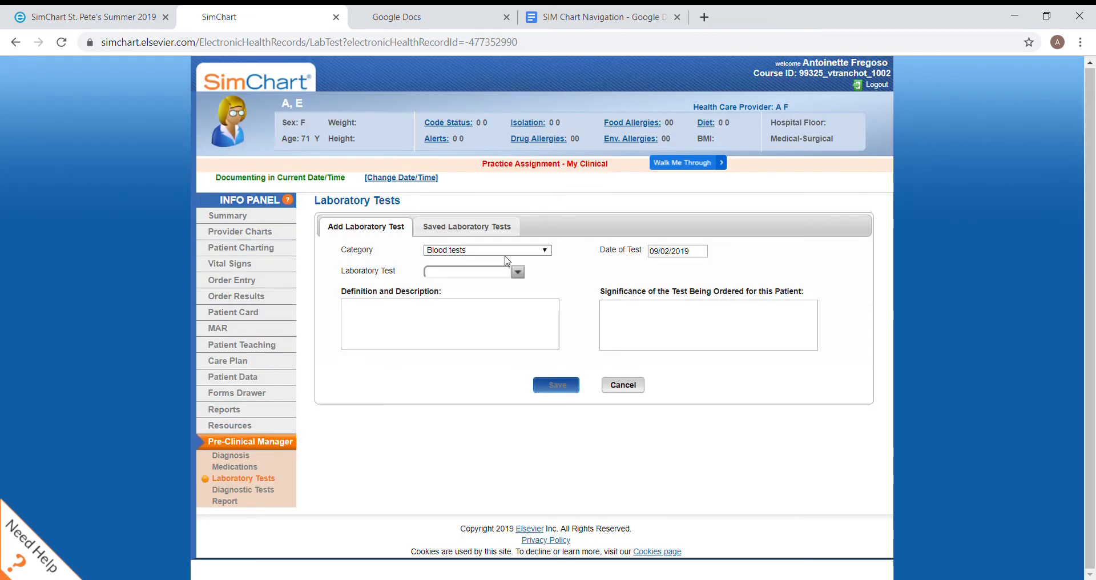
left_click(516, 276)
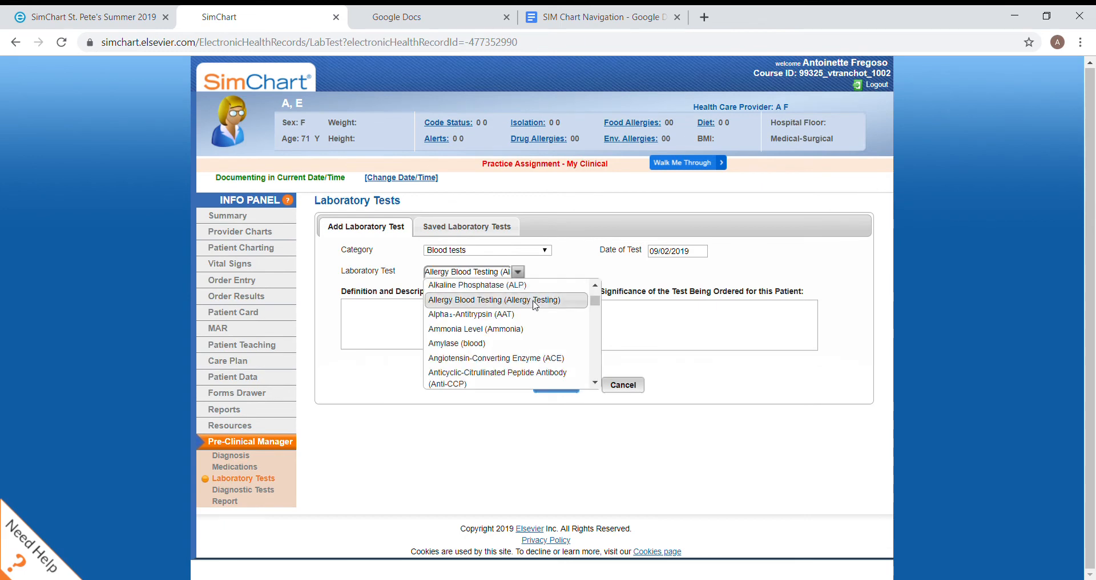
left_click_drag(598, 308, 609, 353)
scroll(508, 334, "down", 1)
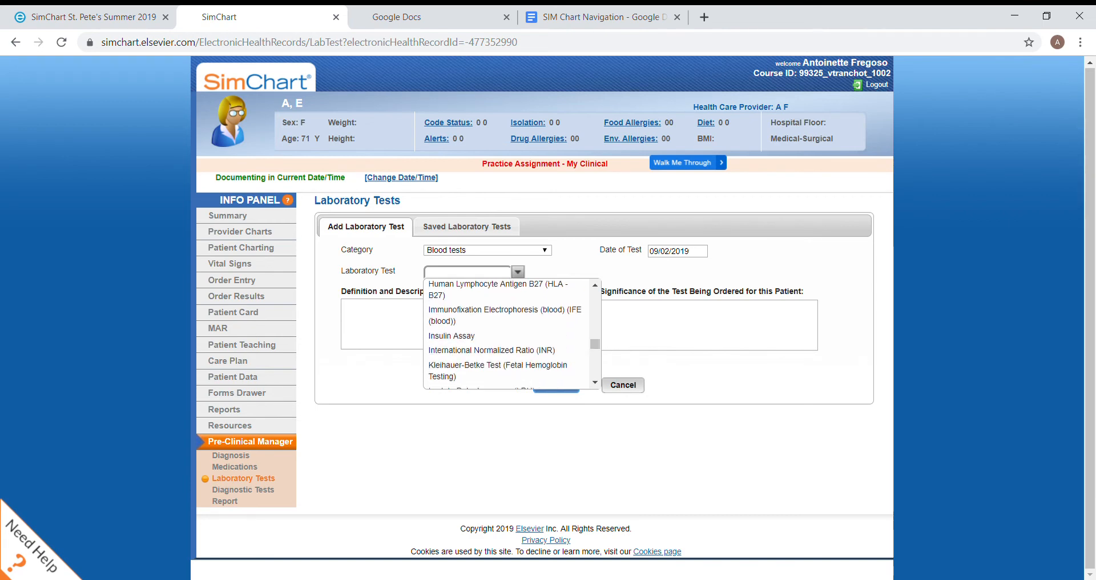
left_click(542, 351)
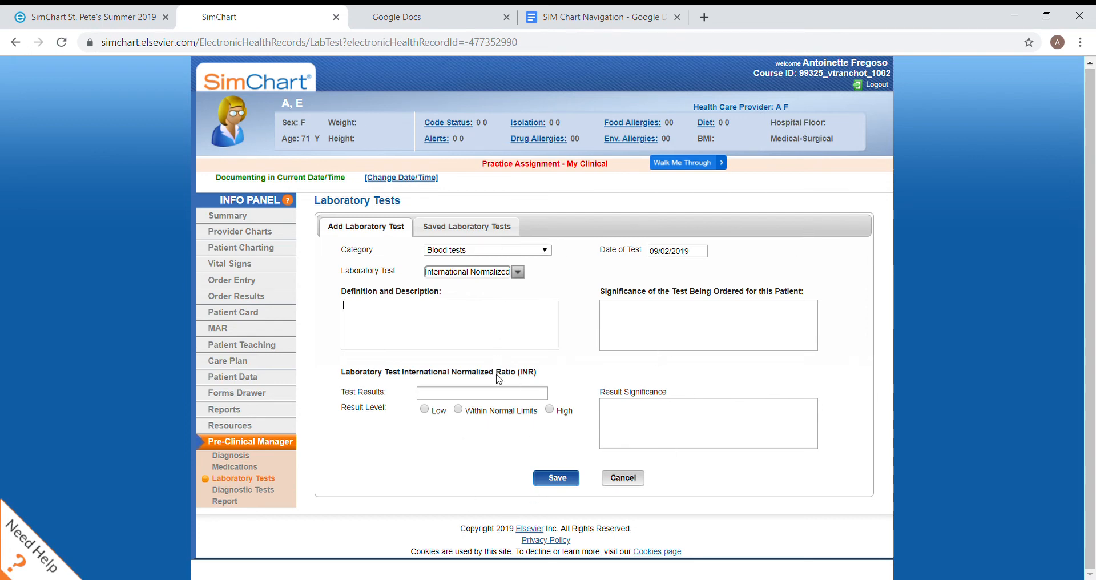
Record "Pt has DVT and is on Coumdadin and meds are specified based on labs." as the significance of ordering the INR for this patient
left_click(495, 346)
left_click(722, 338)
type("Pt has DVT and is on")
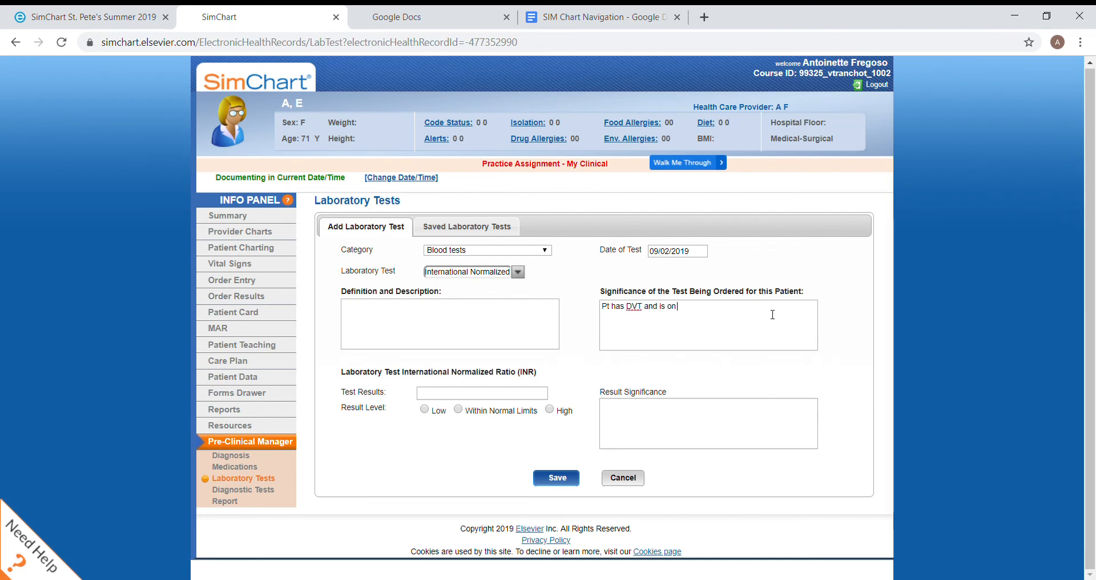
type(" Coumdadin and")
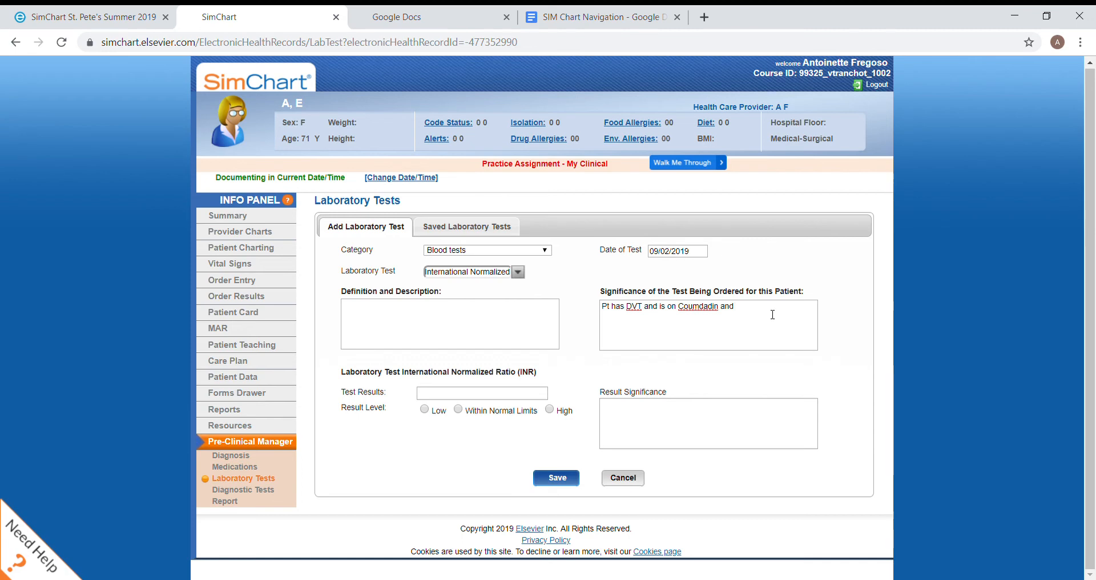
type(" labs are")
key("BackSpace")
key("BackSpace")
key("BackSpace")
key("BackSpace")
key("BackSpace")
key("BackSpace")
key("BackSpace")
key("BackSpace")
type("meds are specified based on labs.")
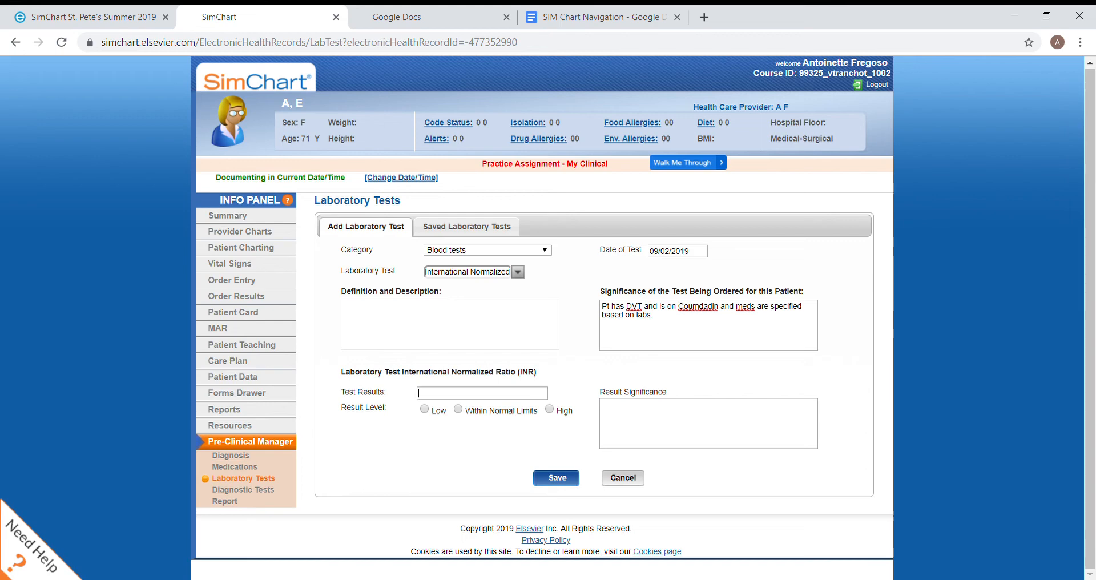
Enter 1.0 as the INR test result and mark its result level as Low
left_click(420, 393)
type("1.0")
left_click(425, 409)
Enter "Dose to be adjusted based on orders." as the INR result significance and save the laboratory test
type("Pt")
key("BackSpace")
key("BackSpace")
type("Dose adjust")
key("BackSpace")
key("BackSpace")
key("BackSpace")
key("BackSpace")
key("BackSpace")
key("BackSpace")
type("to be adjusted based on c")
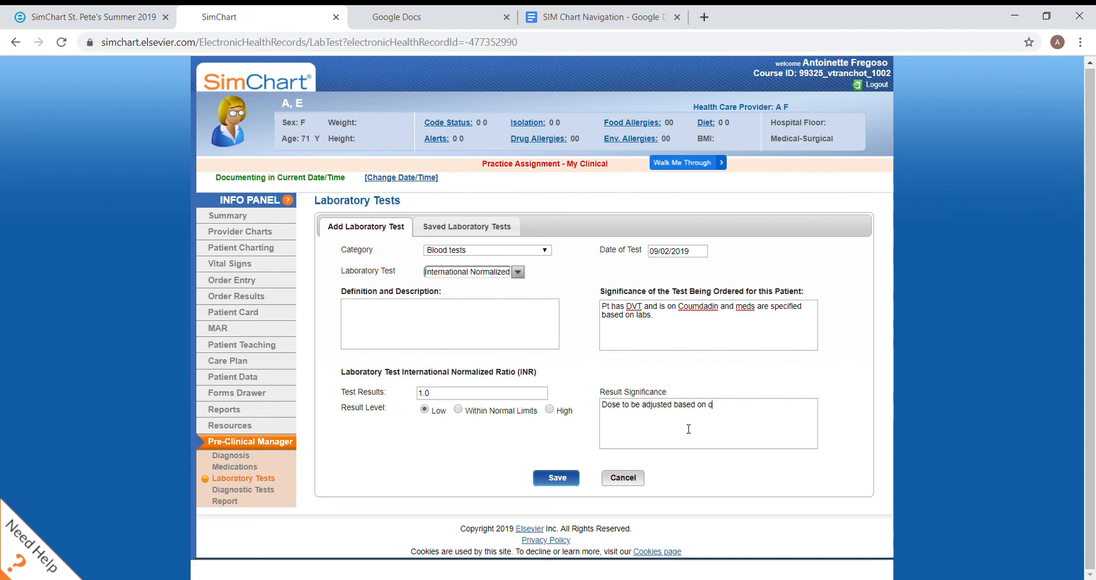
type("rders.")
left_click(344, 306)
left_click(558, 478)
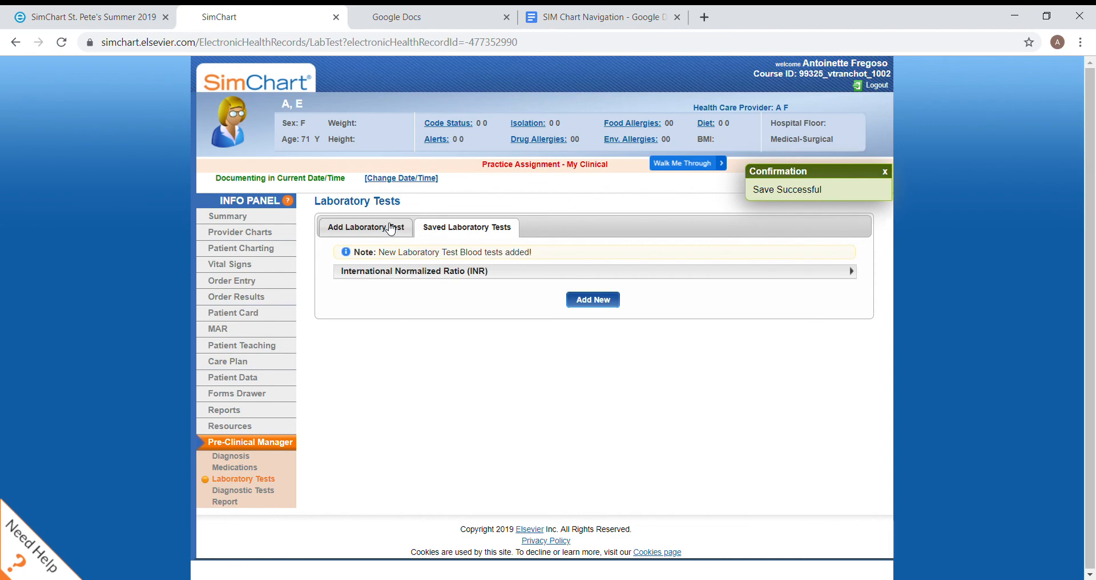
Start a new diagnostic test with the category X-Ray Examinations and choose Chest: Oblique View as the test
left_click(226, 493)
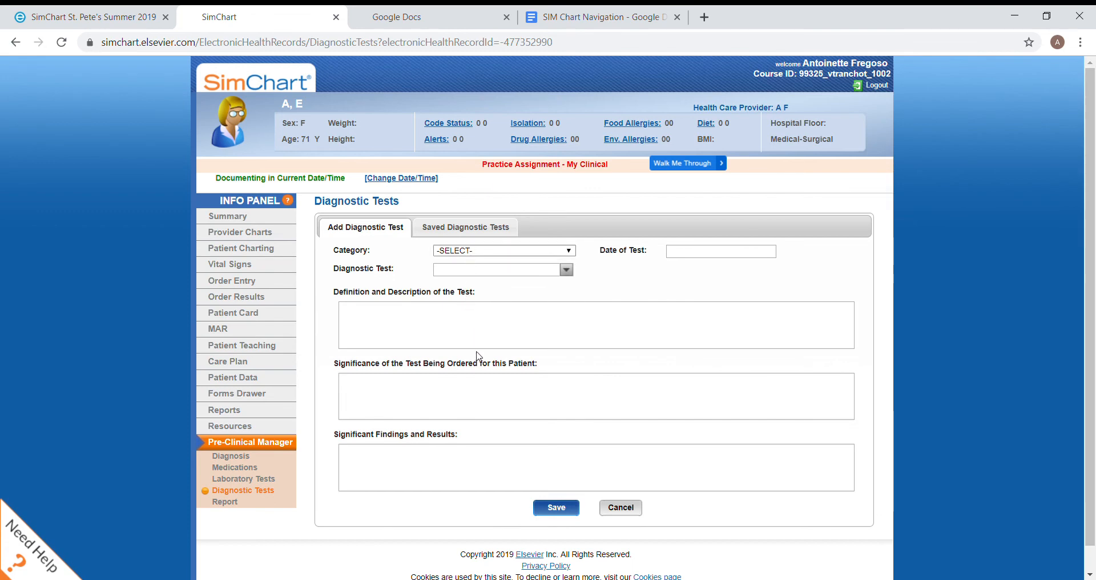
left_click(486, 429)
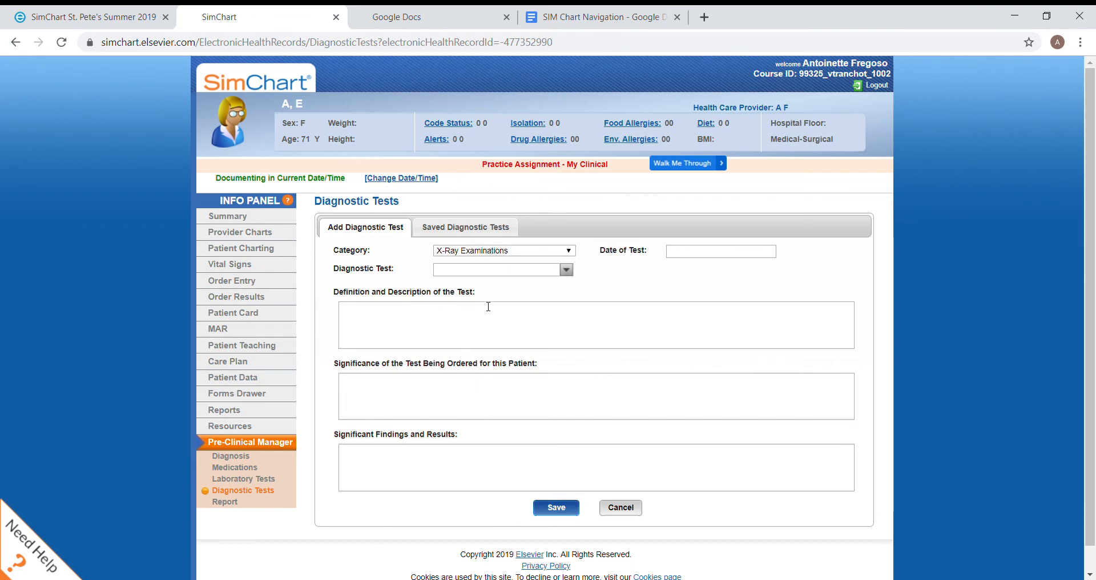
left_click(509, 277)
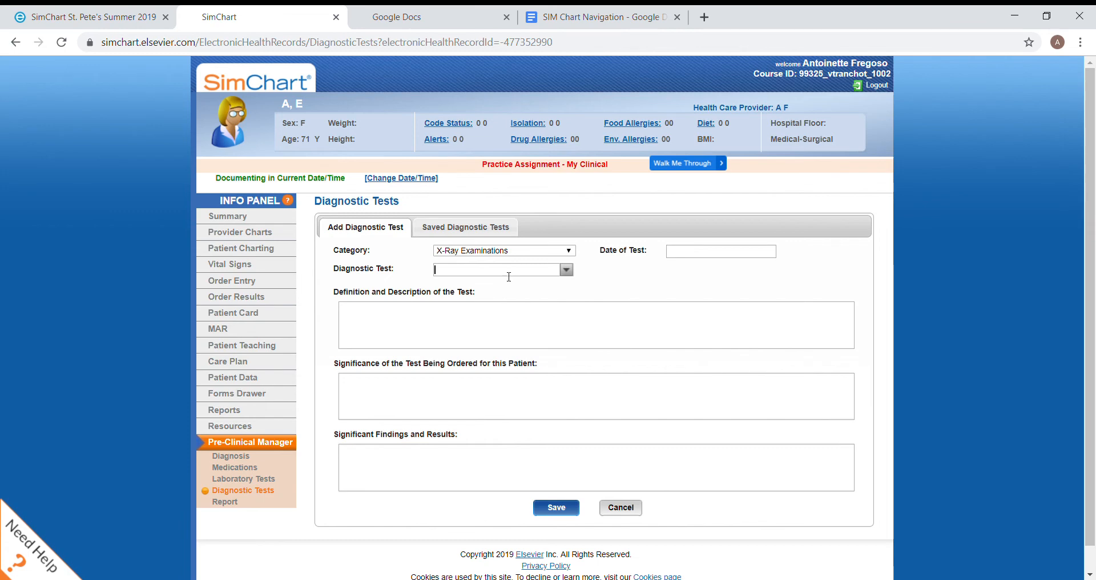
left_click(567, 271)
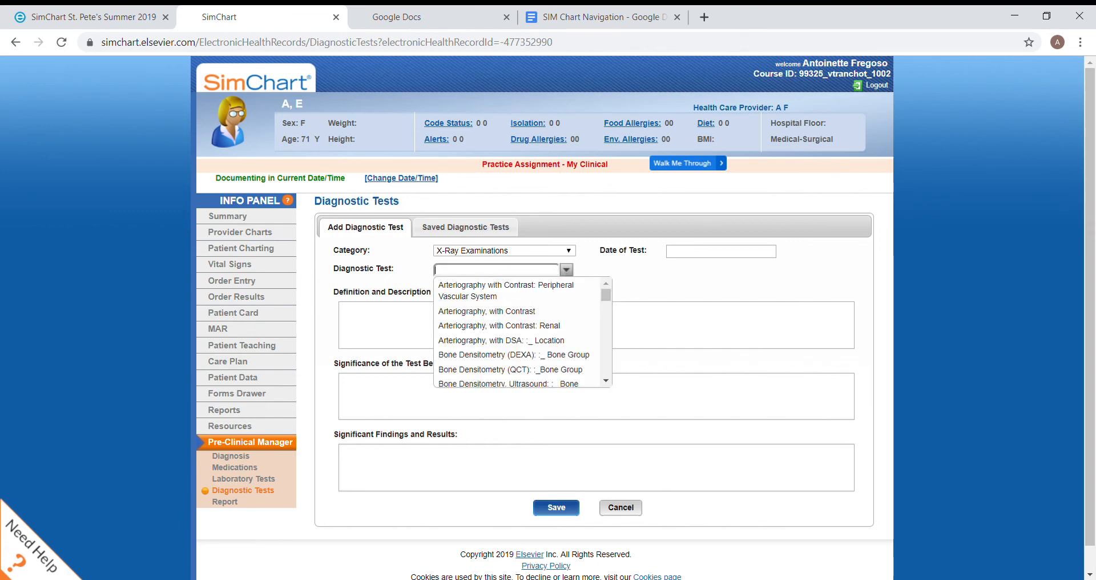
scroll(519, 331, "down", 2)
scroll(519, 331, "down", 2)
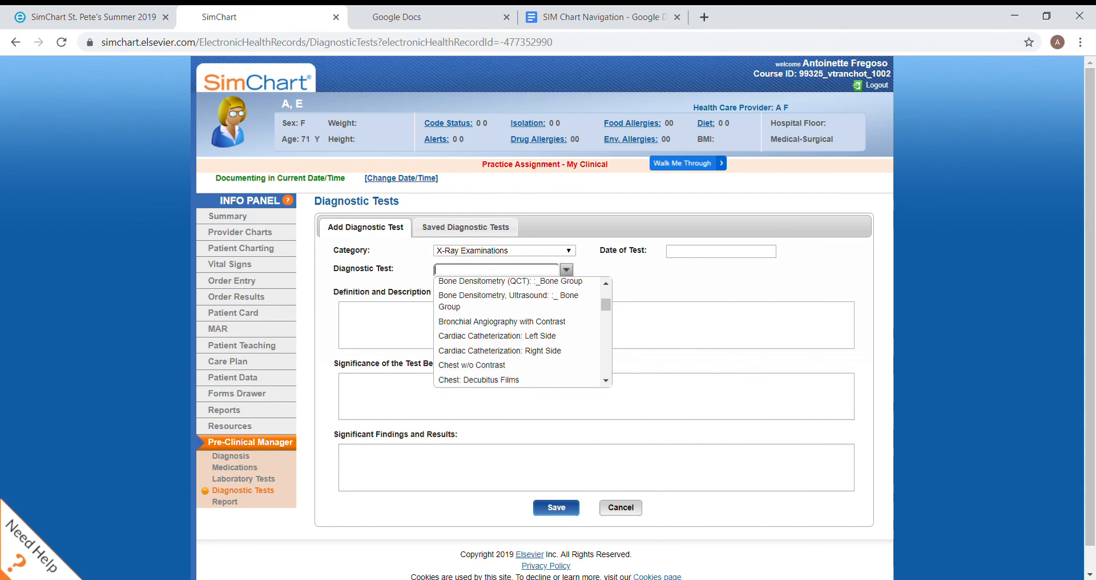
scroll(520, 332, "down", 3)
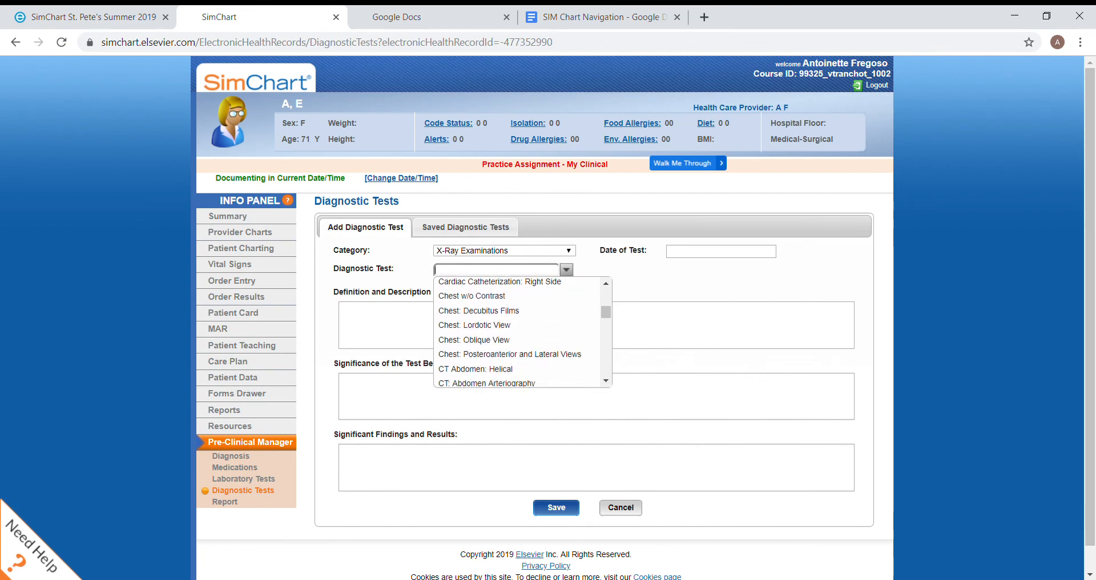
left_click(474, 341)
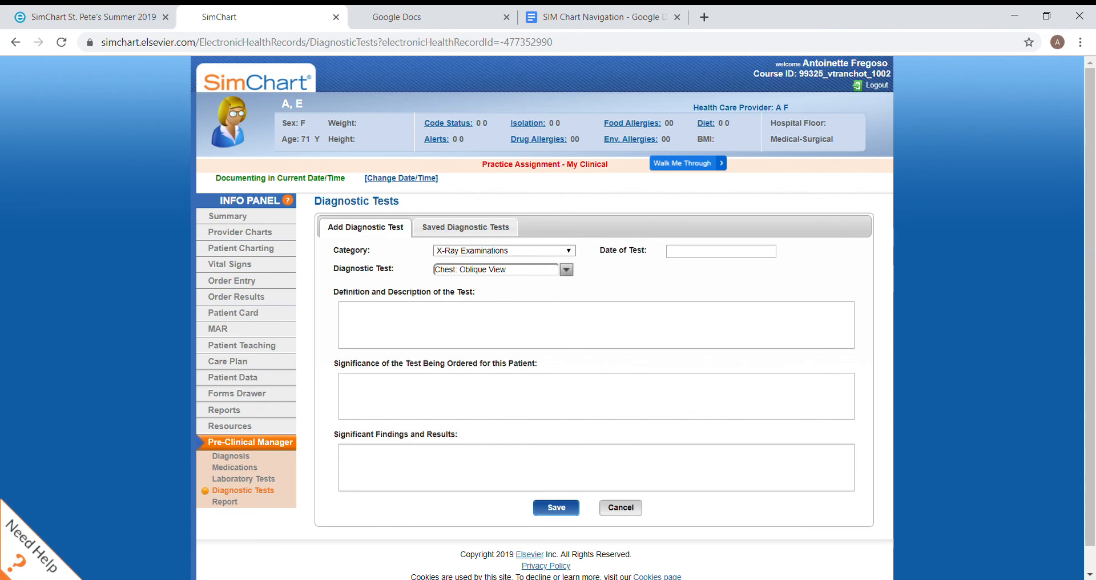
left_click(566, 270)
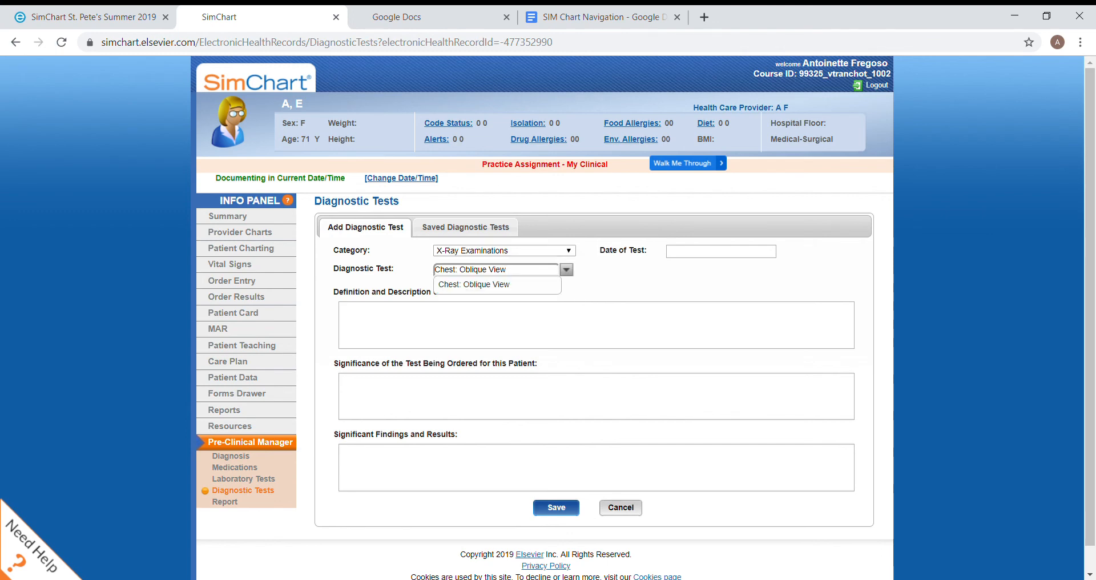
left_click(571, 267)
left_click(543, 272)
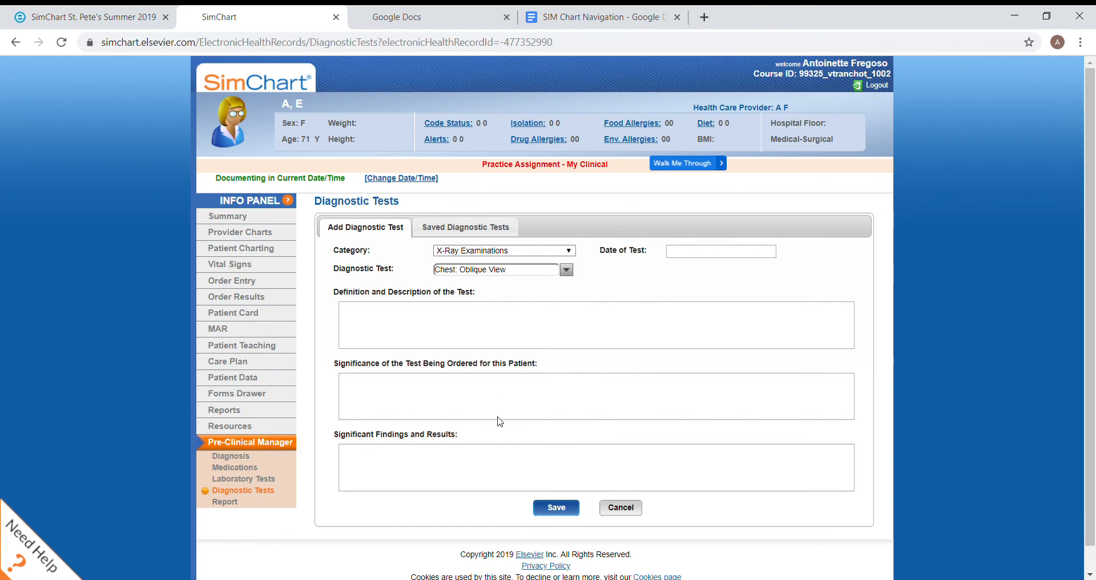
left_click(569, 271)
left_click(534, 287)
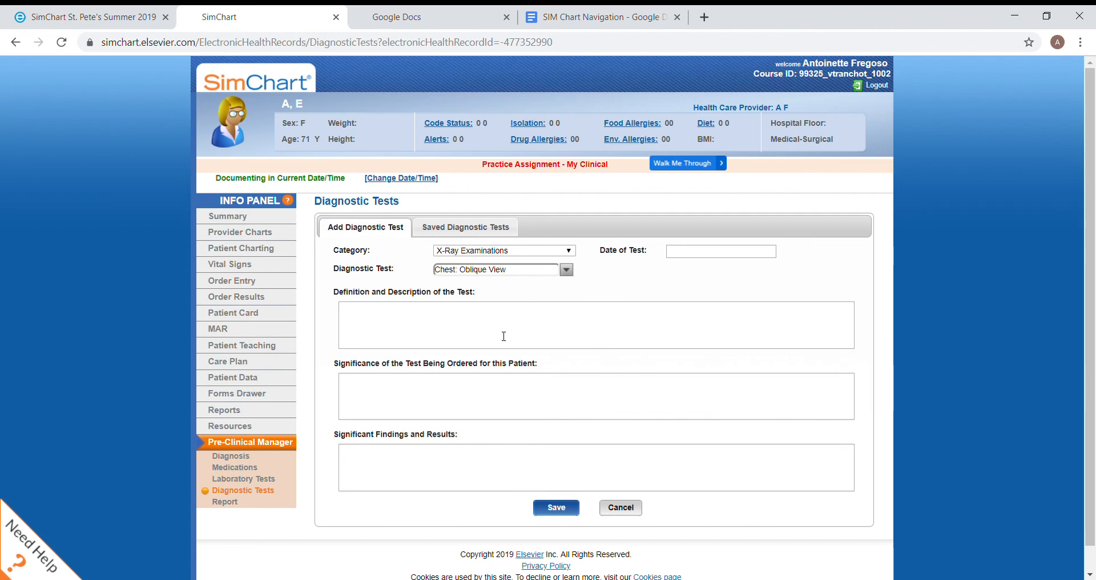
Enter "Ruling out other causes, Pulmonary embolism" as the definition and description of the chest X-ray test
type("Ruling out")
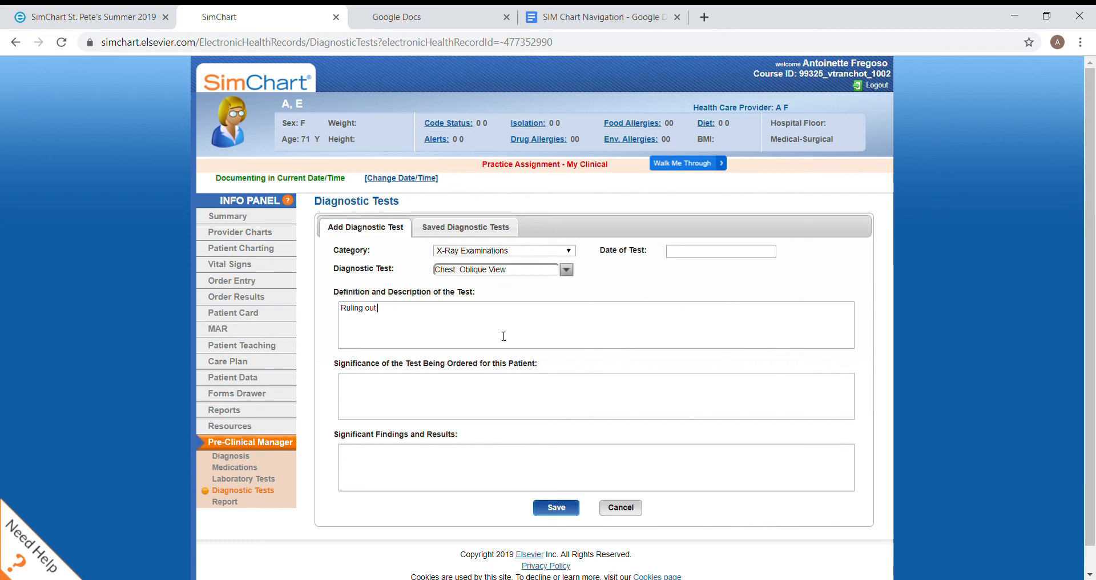
type(" other causes, Pulmonary em")
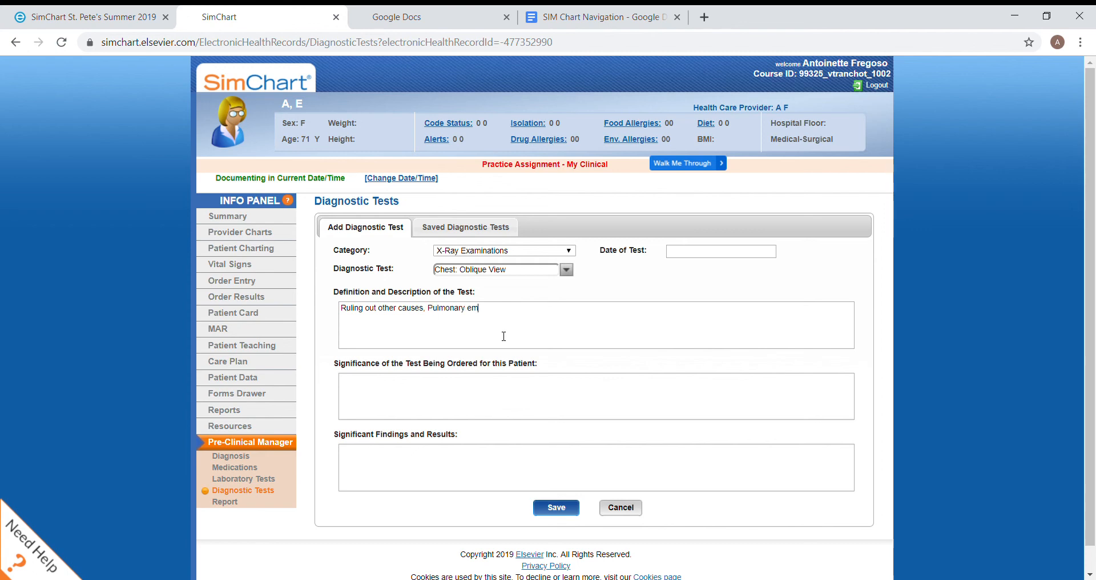
type("bolism")
key("Tab")
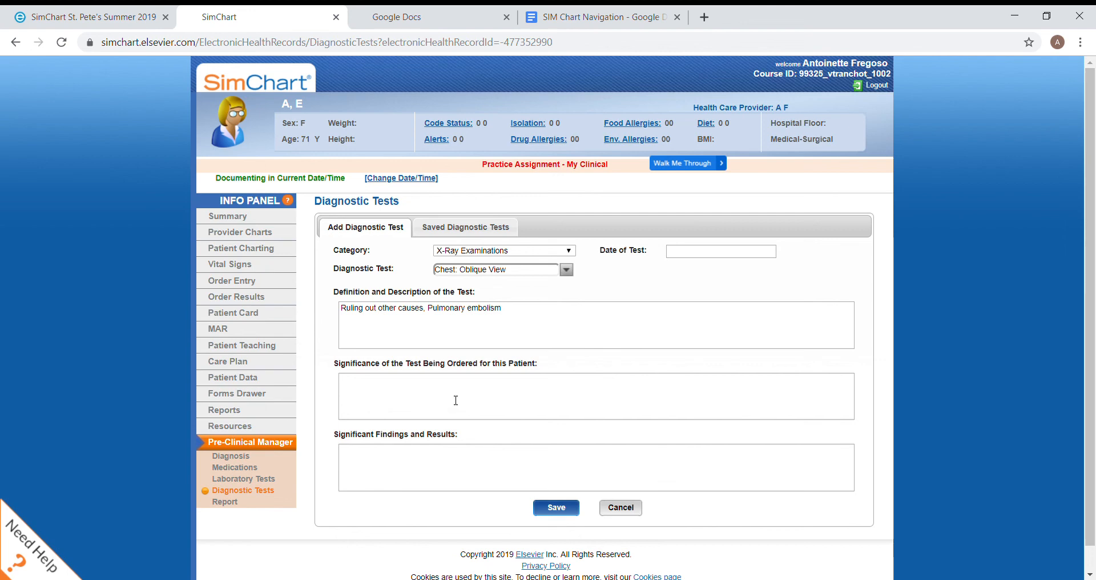
Record "Pt is suspected of having MI, Ruling out PE." as the test's significance for this patient and "Negative" as the significant findings
type("Pt is suspe")
key("BackSpace")
key("BackSpace")
key("BackSpace")
key("BackSpace")
key("BackSpace")
type("suspected")
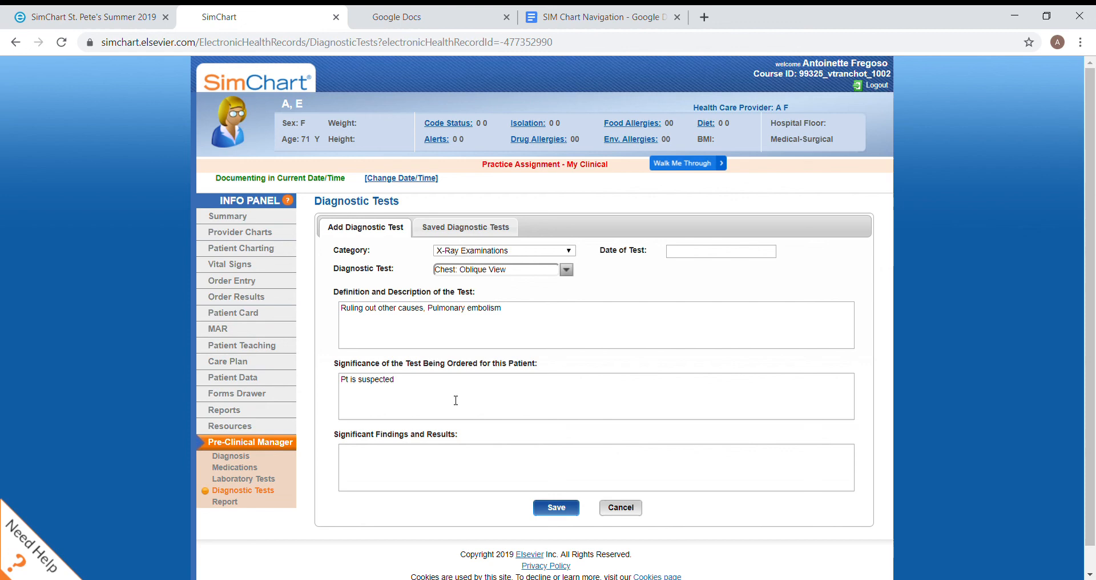
type(" of having MI, Ruling ou")
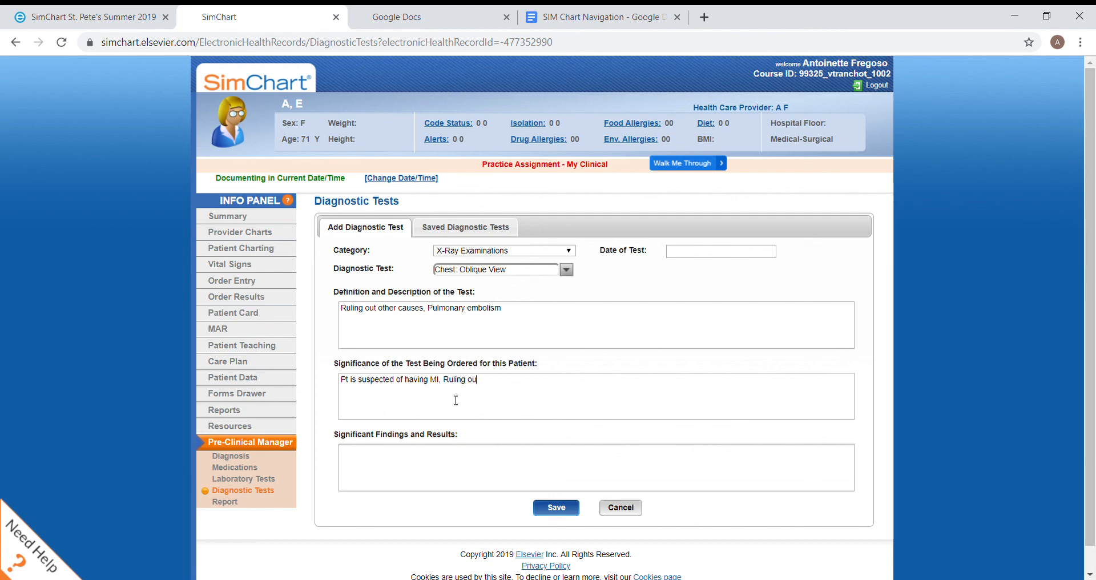
type("t PE.")
type("Negative")
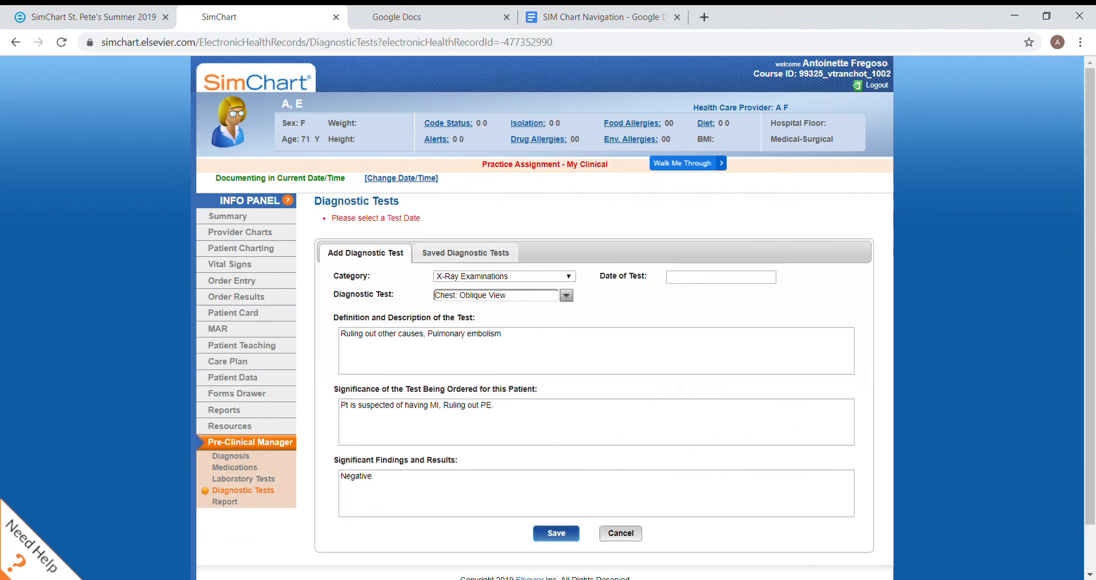
Set the chest X-ray's test date to 09/02/2019 and save the diagnostic test
left_click(225, 502)
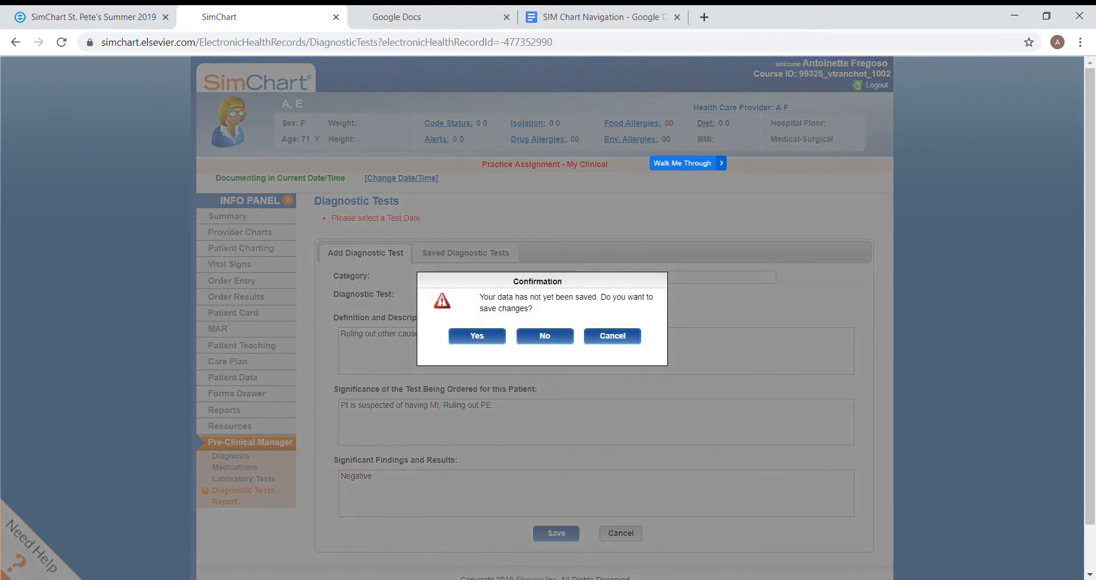
left_click(613, 336)
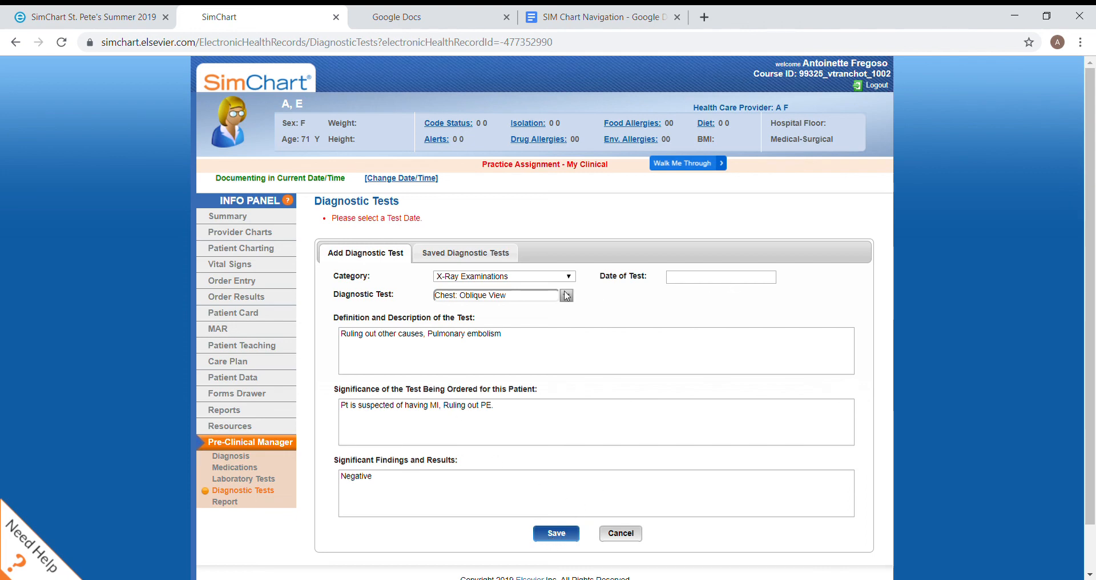
left_click(707, 279)
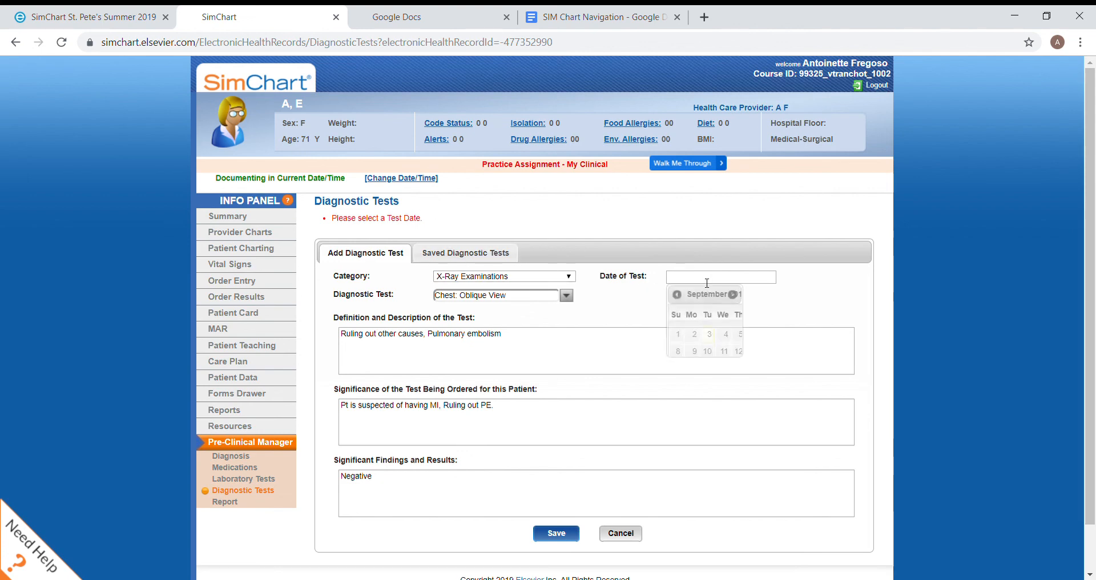
left_click(701, 335)
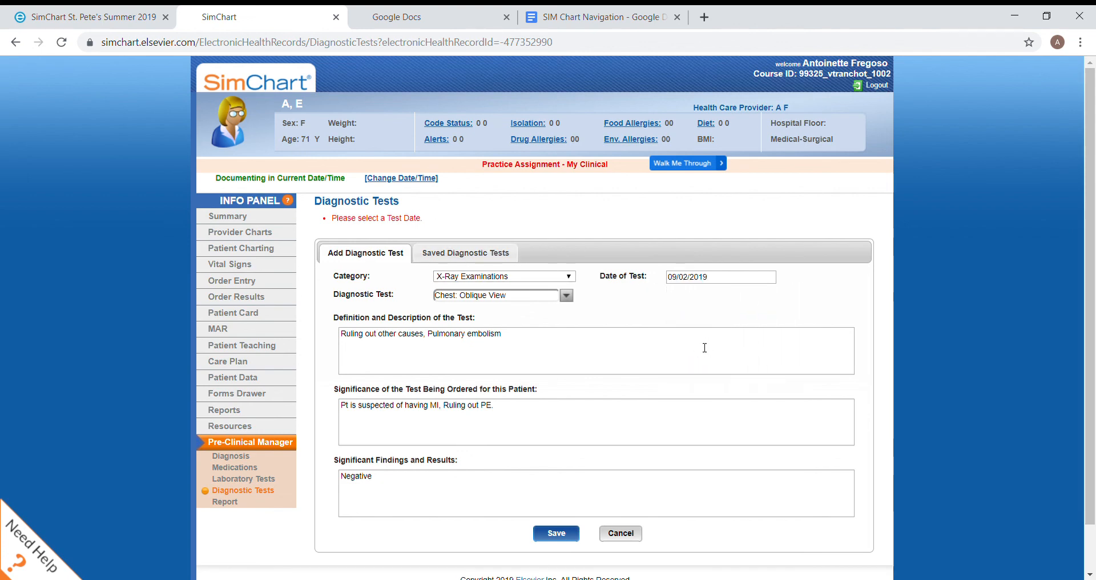
left_click(556, 534)
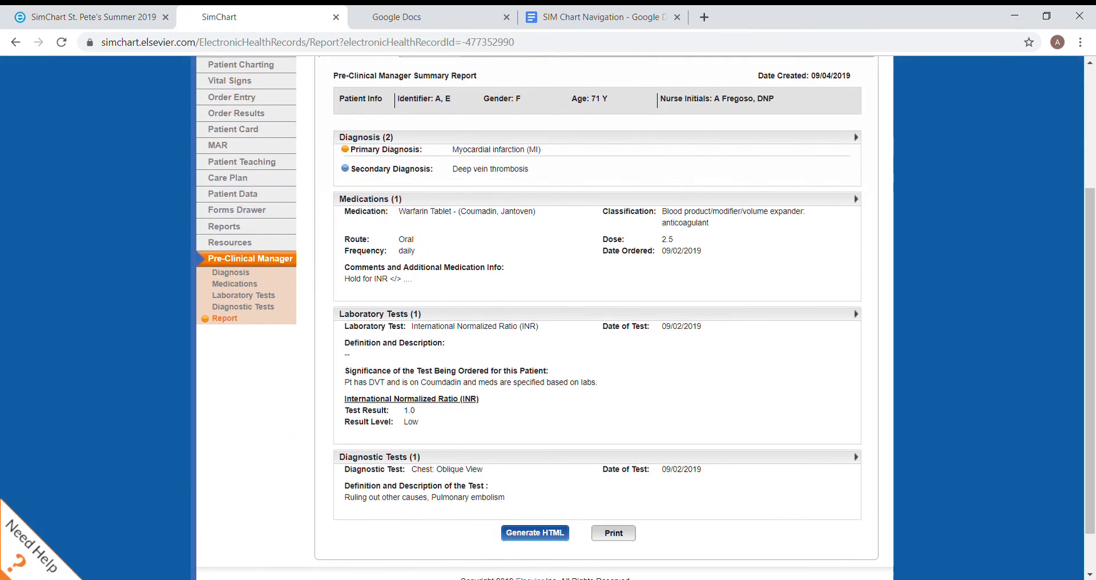
Review the Pre-Clinical Manager summary report, generate its HTML version and look that through before returning to the patient's chart
scroll(548, 318, "up", 2)
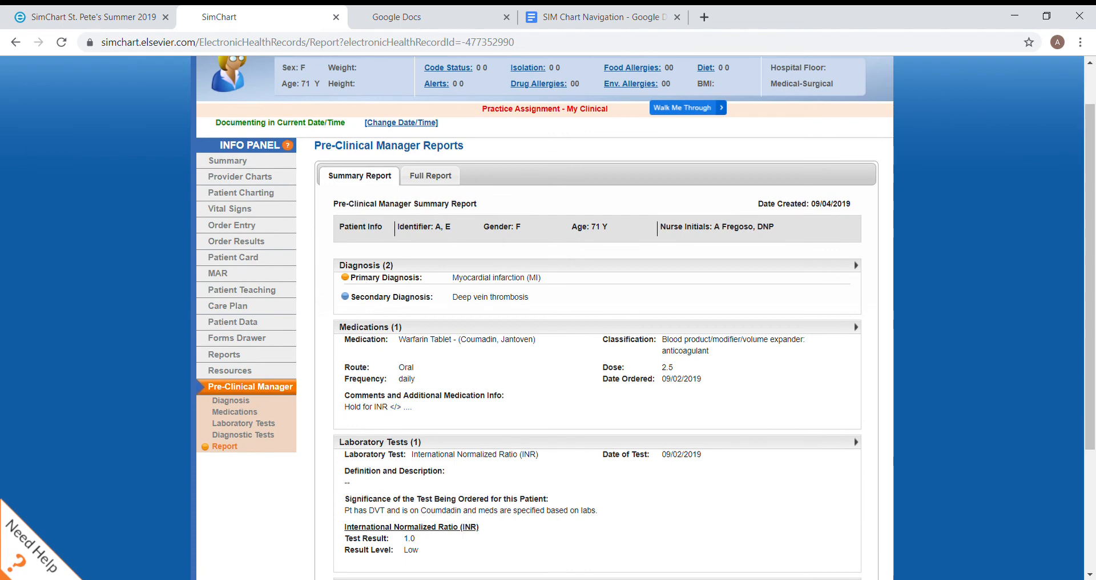
scroll(548, 318, "down", 2)
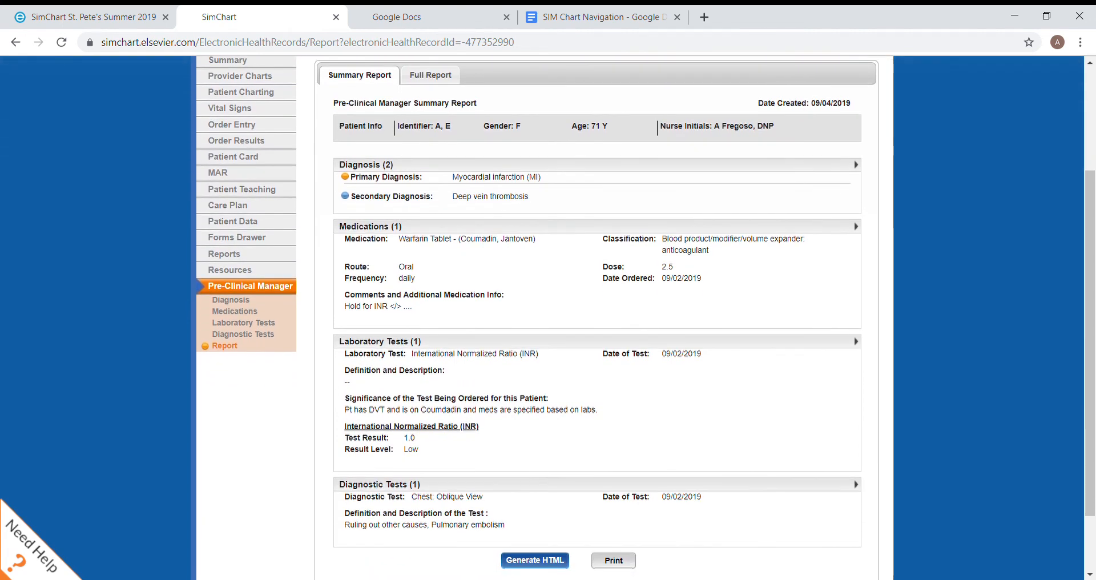
scroll(548, 318, "down", 1)
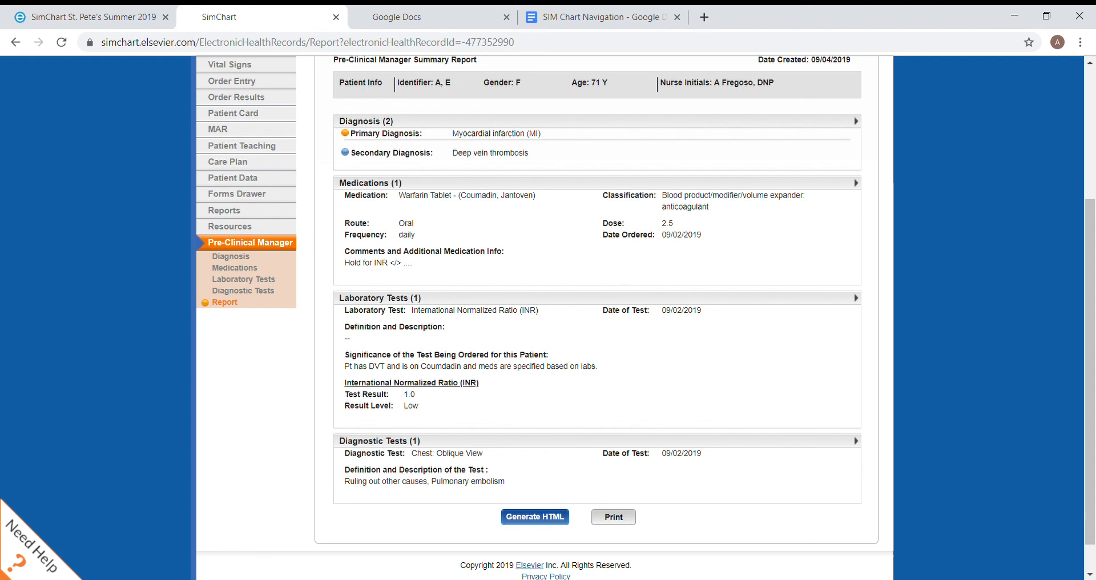
scroll(548, 317, "down", 1)
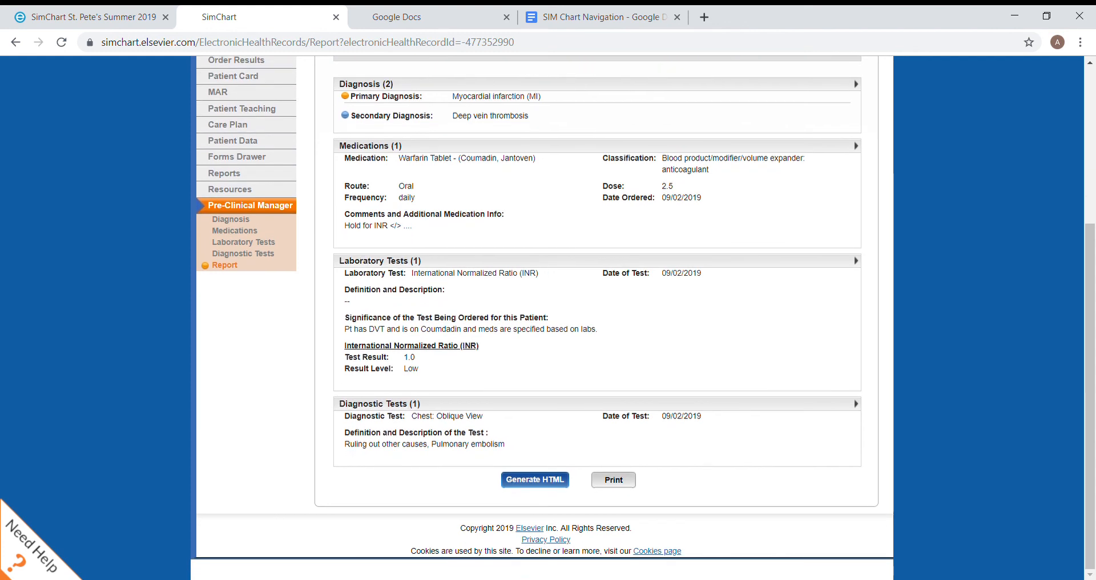
scroll(548, 317, "up", 2)
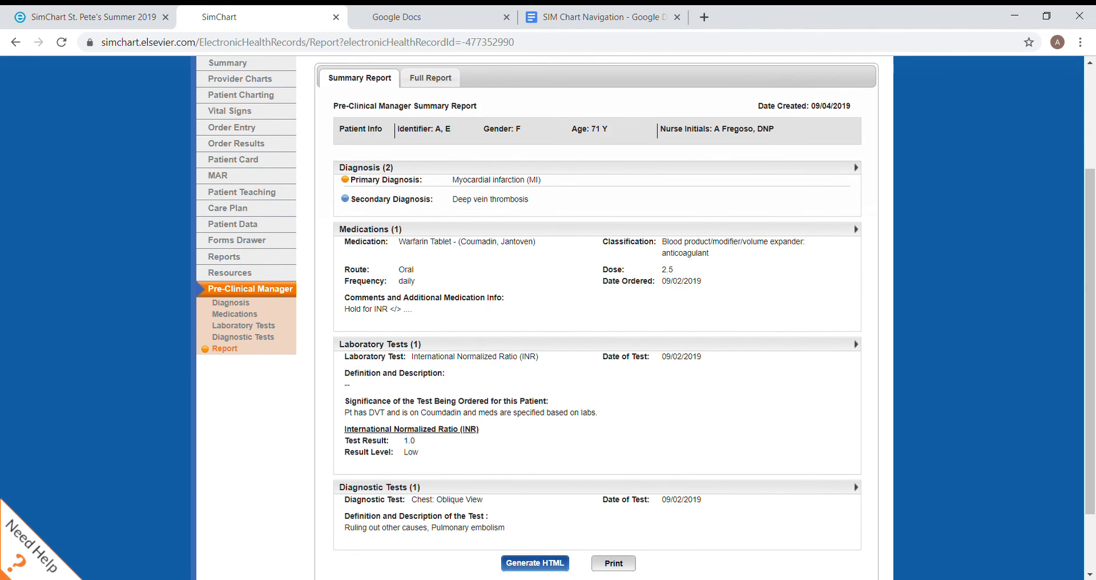
scroll(548, 318, "down", 2)
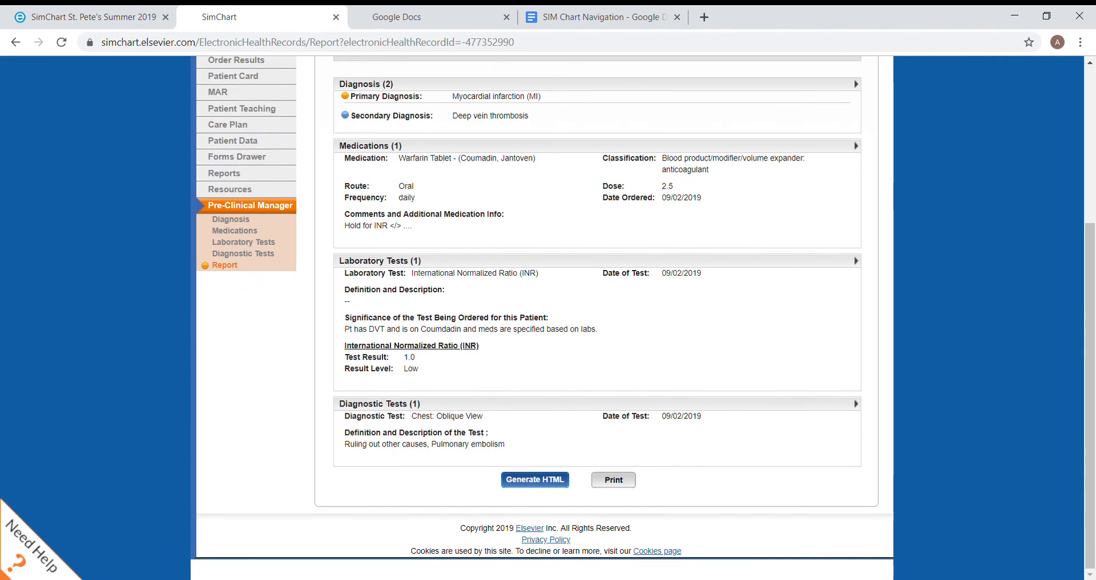
left_click(535, 479)
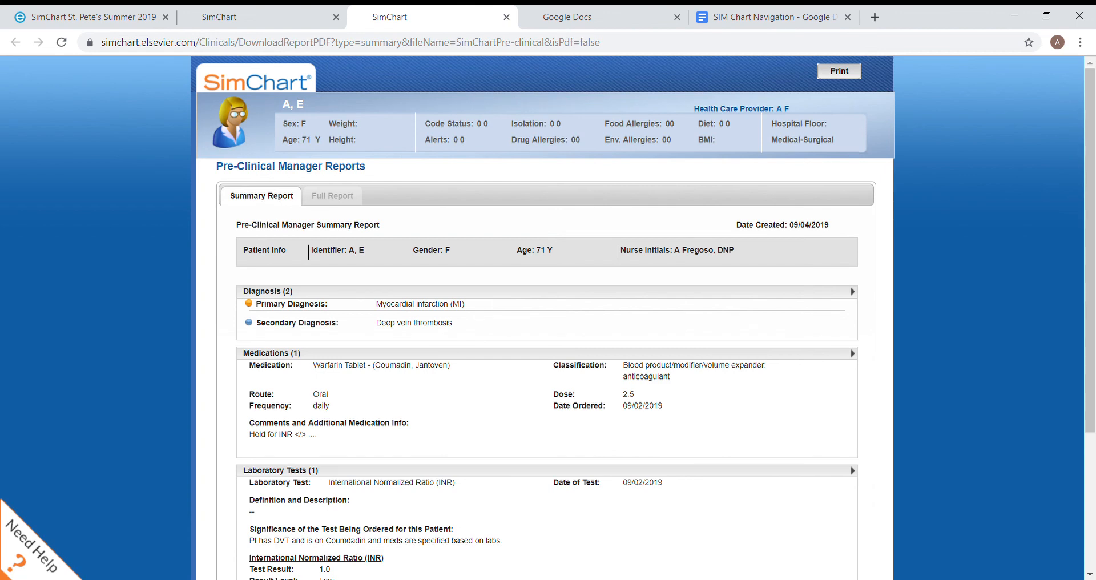
scroll(548, 318, "down", 5)
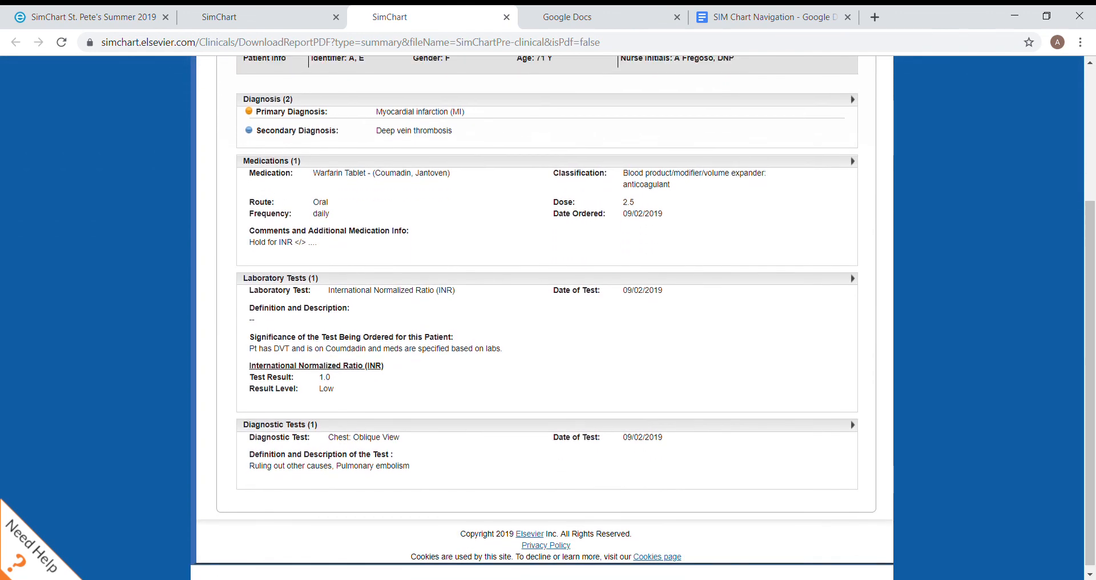
scroll(548, 317, "up", 5)
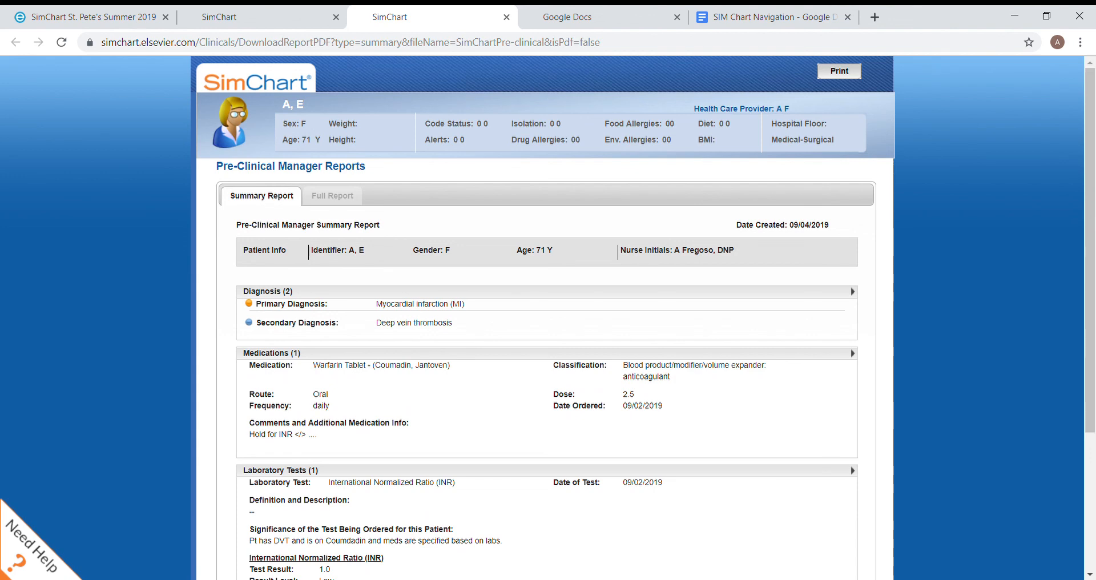
left_click(251, 17)
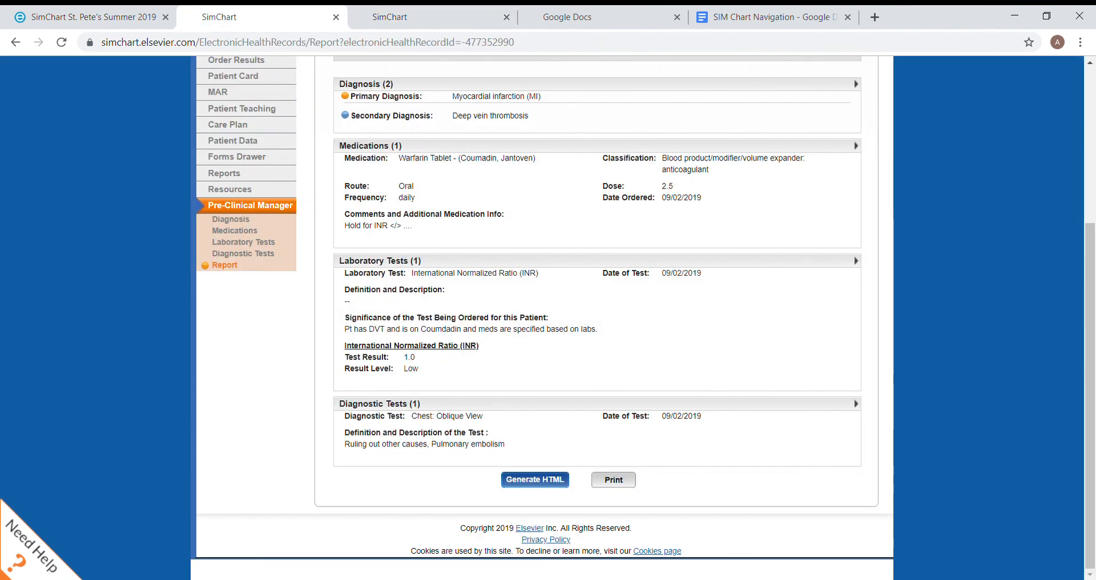
scroll(548, 317, "up", 4)
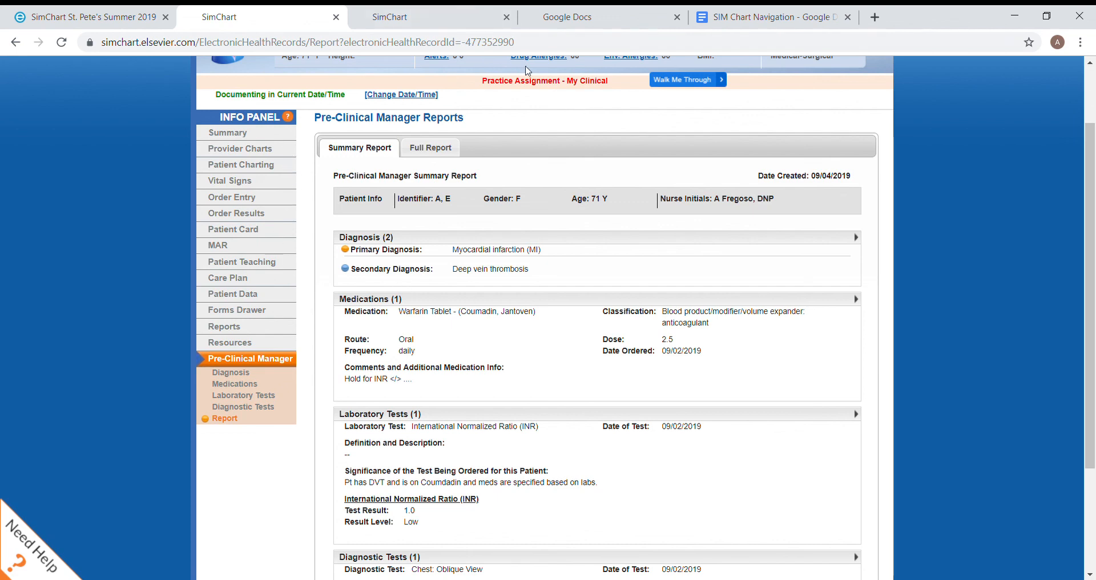
Switch to the SIM Chart Navigation document in Google Docs and highlight the Info Panel and Pre Clinical Mgr. sections in red
left_click(637, 23)
left_click(731, 20)
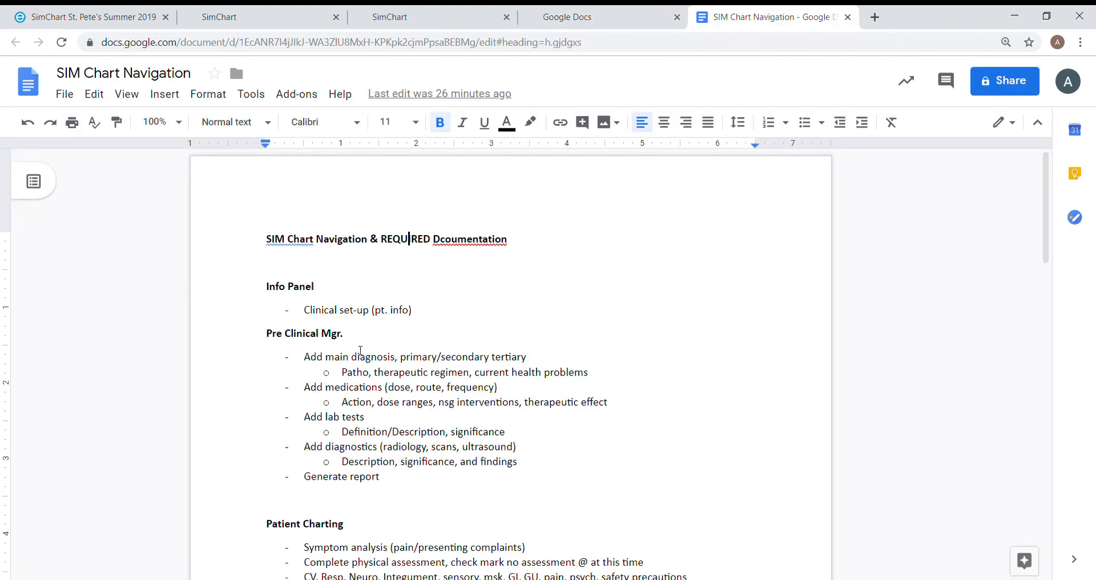
scroll(361, 350, "down", 1)
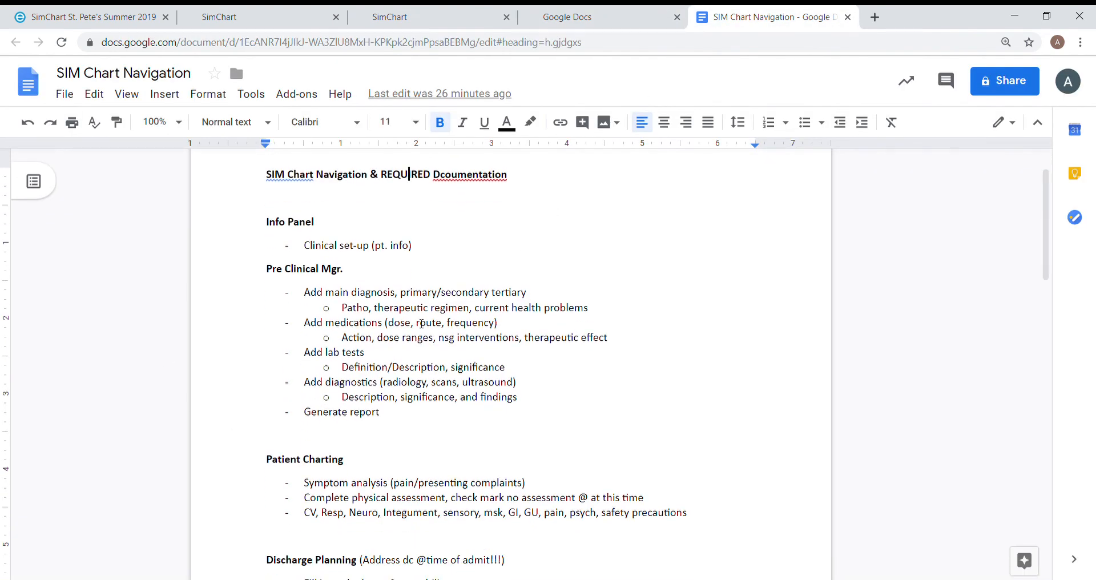
left_click_drag(441, 415, 261, 233)
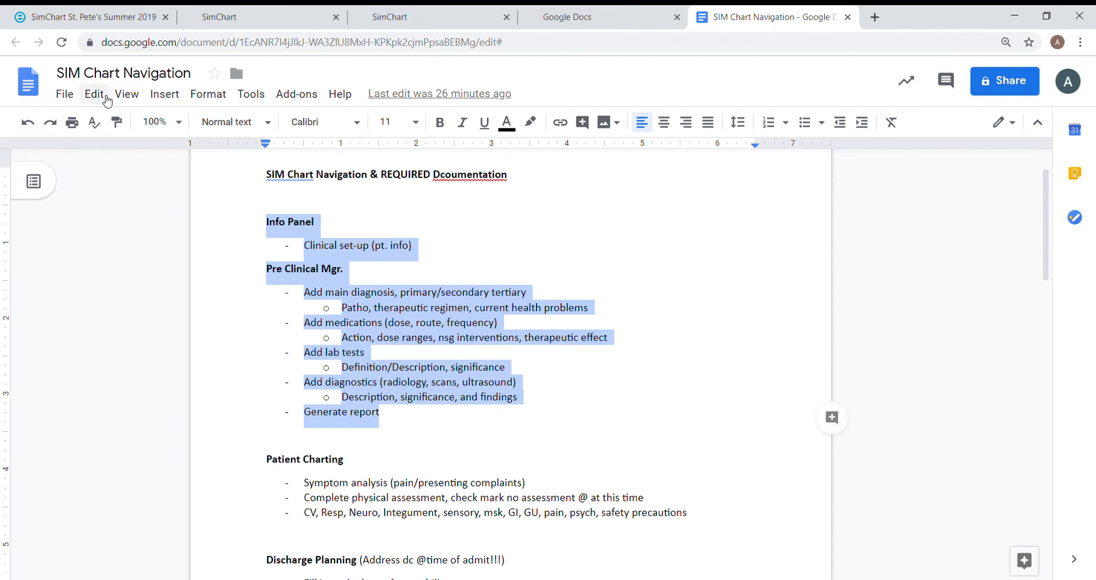
left_click(531, 122)
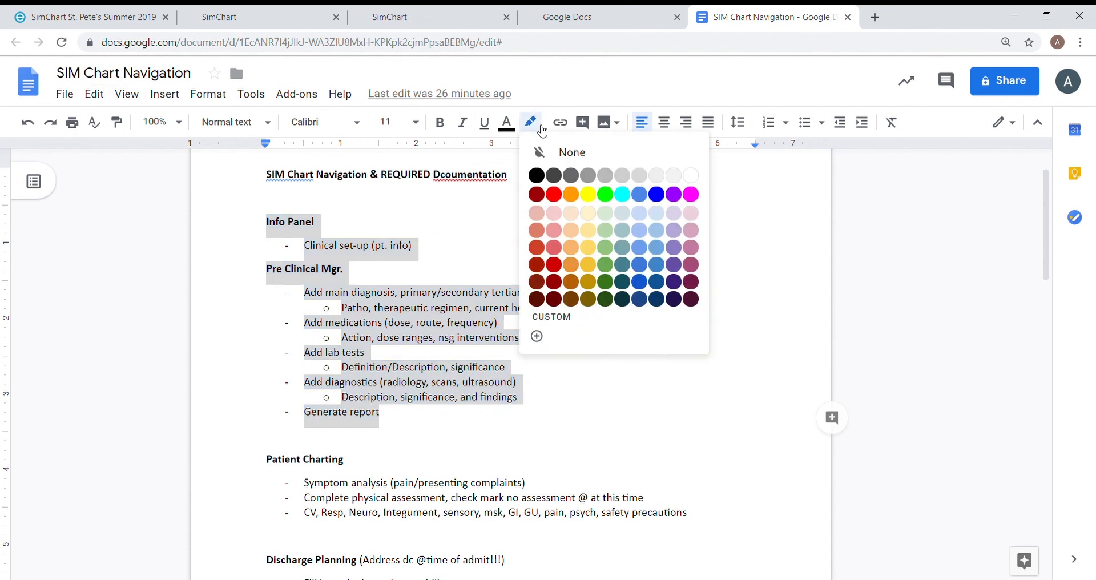
left_click(559, 192)
left_click(571, 315)
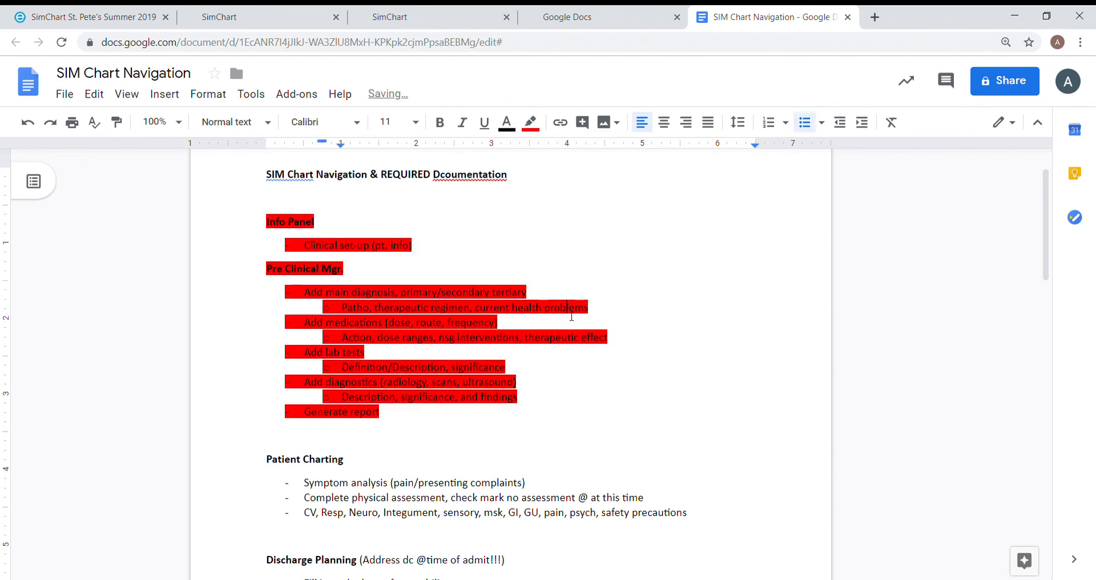
scroll(571, 316, "down", 3)
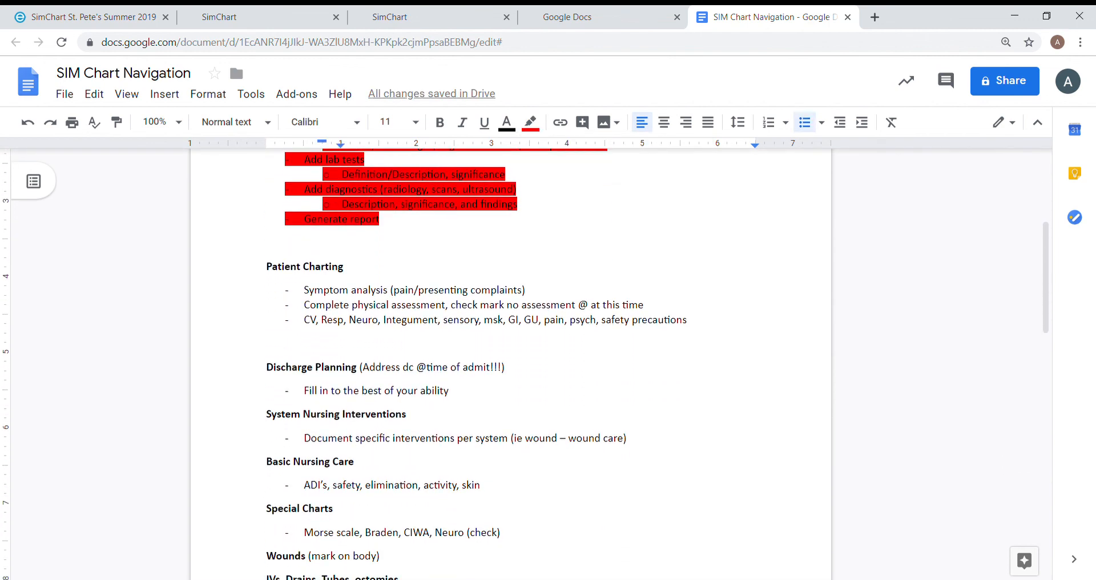